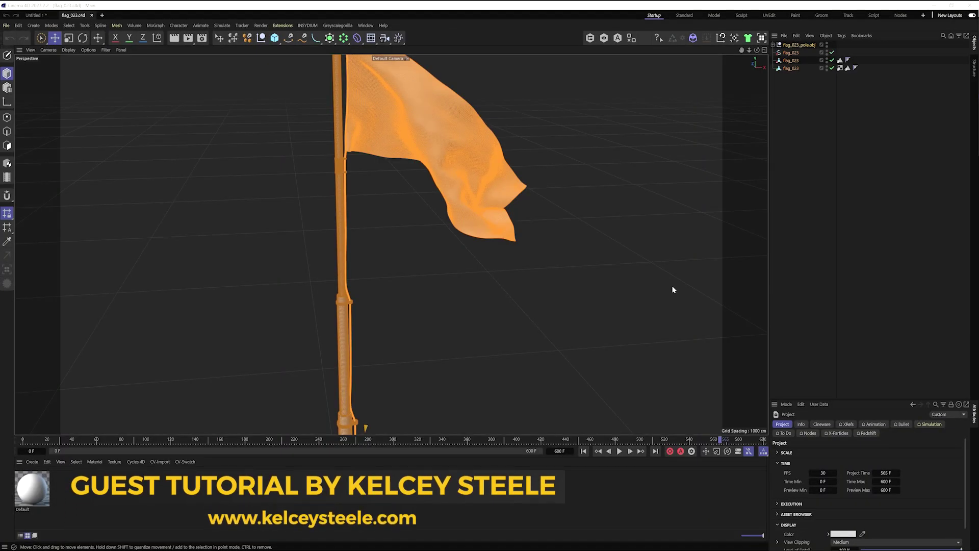
Step: Switch to the browser to view Maxon's YouTube playlists page and return to the Cinema 4D flag scene
key(alt+Tab)
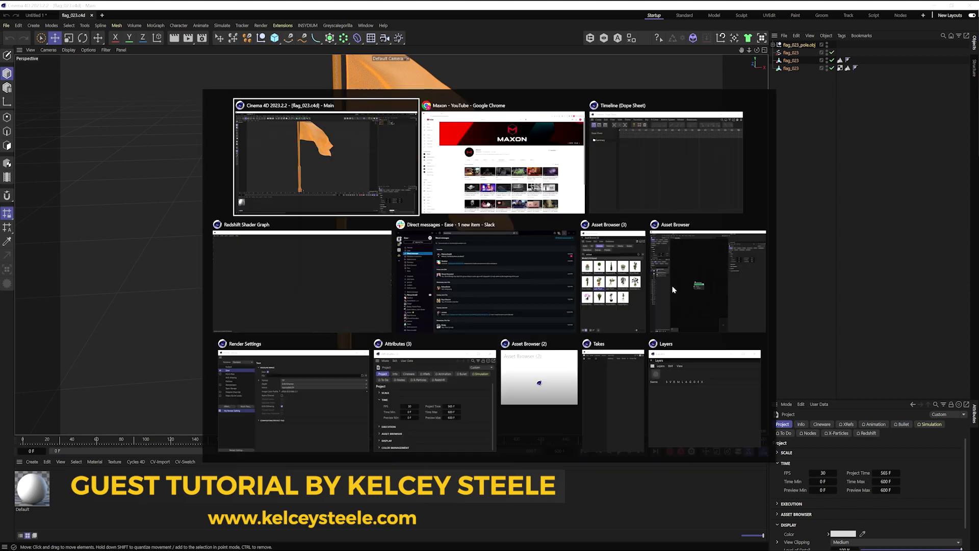
key(alt+Tab)
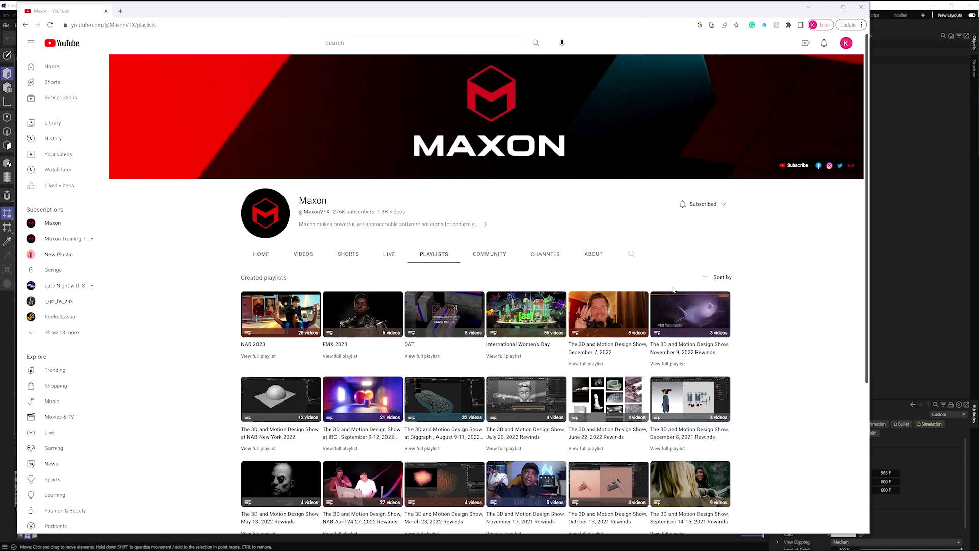
key(alt+Tab)
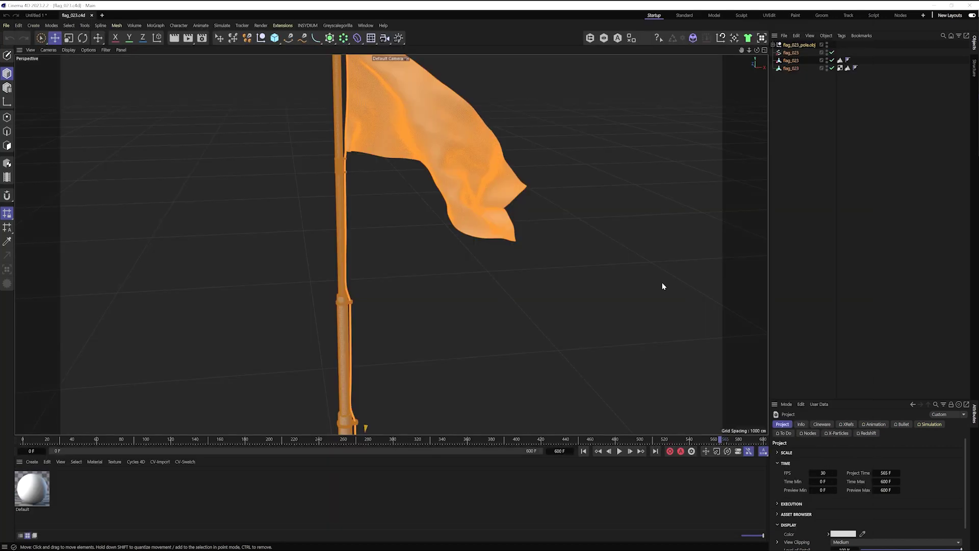
Step: Deselect the flag objects and scrub through the animation to preview the cloth's waving motion on the pole
alt+right_drag(521, 242, 470, 266)
alt+middle_drag(505, 277, 458, 249)
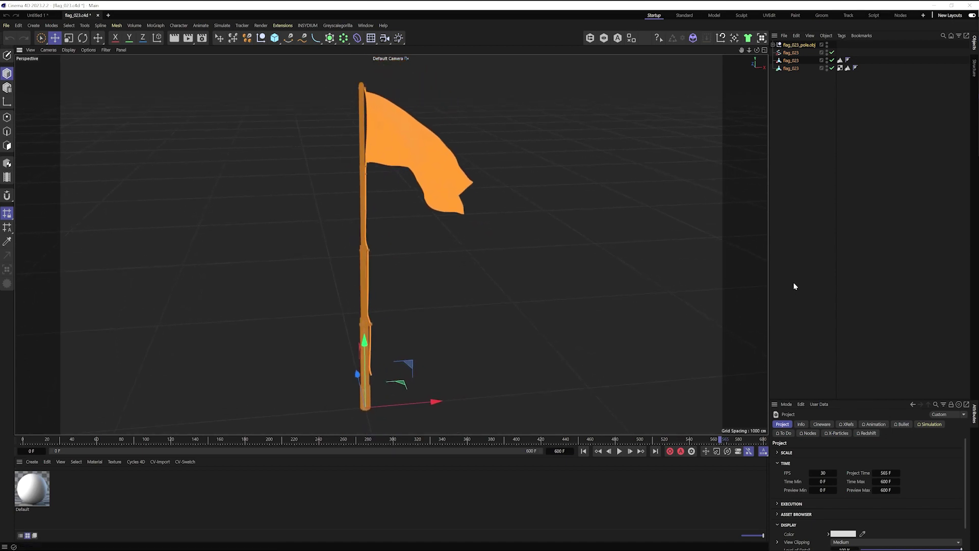
click(571, 427)
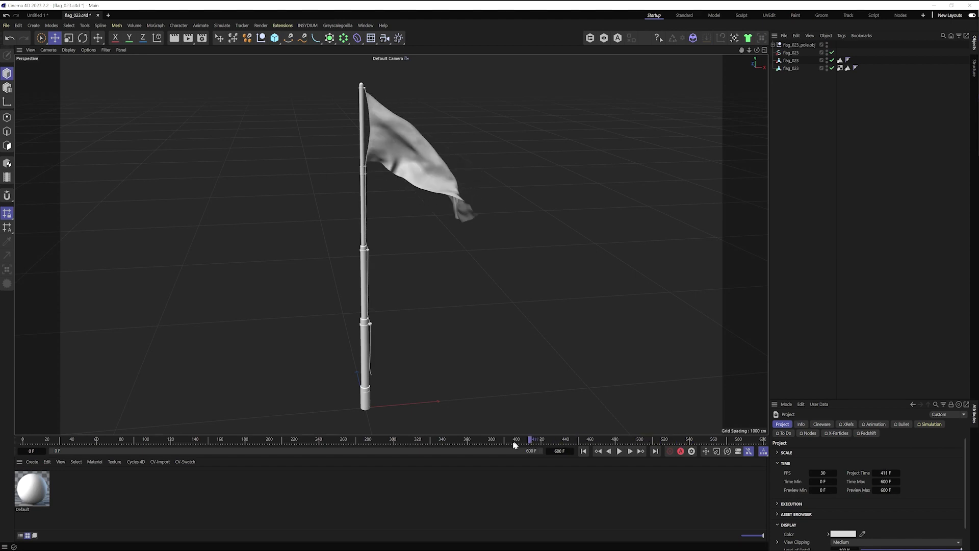
drag(146, 445, 13, 448)
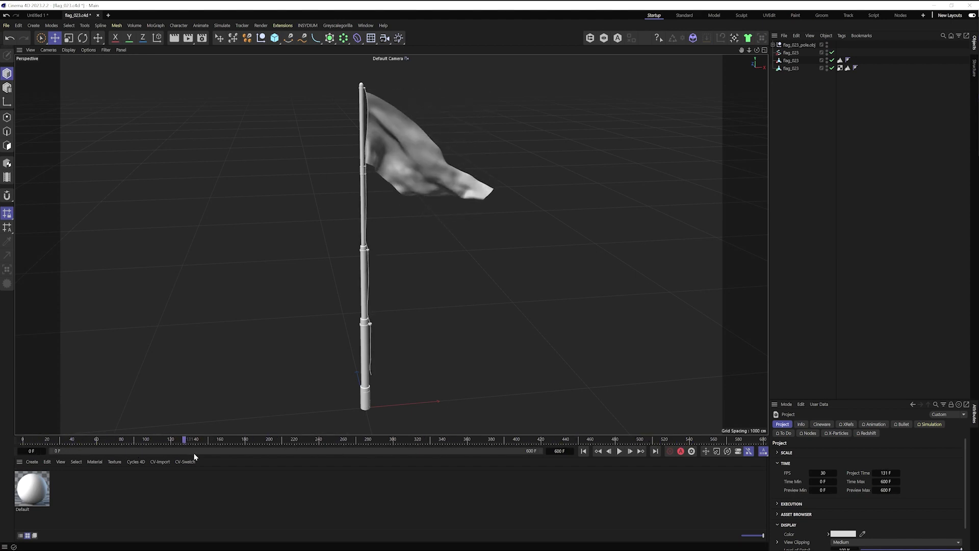
drag(270, 462, 105, 447)
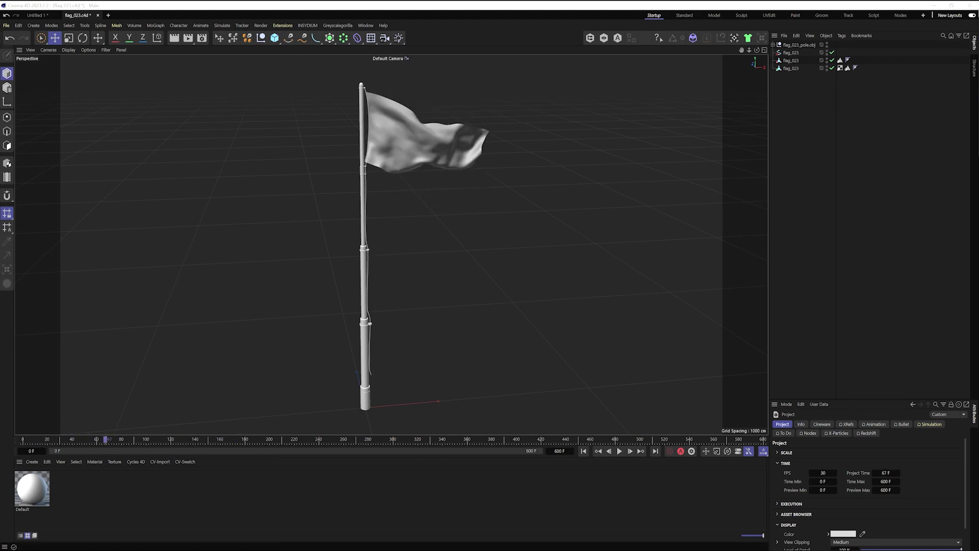
Step: Bake the Alembic flag_023 object into a copy over frames 0 to 600 with PLA included, and scrub to check it
drag(978, 152, 737, 188)
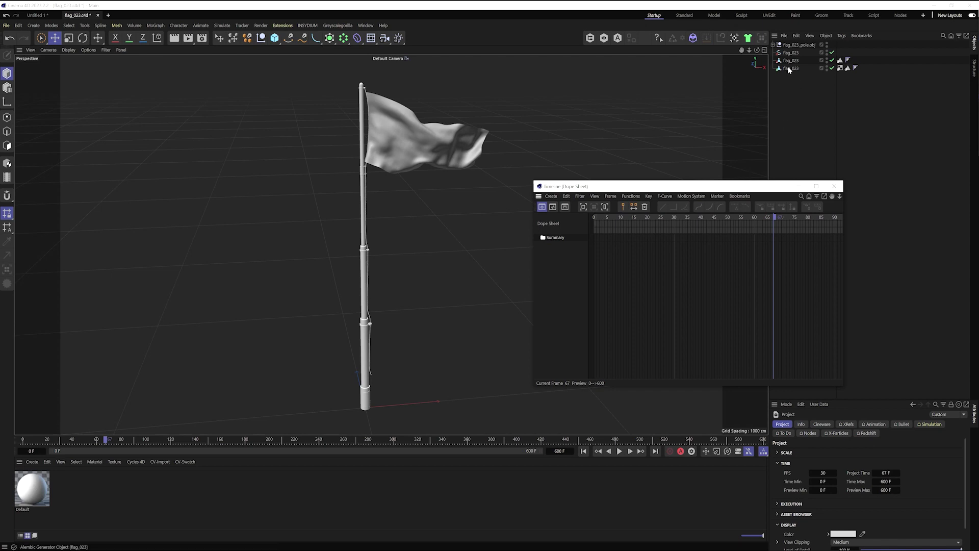
drag(591, 241, 565, 266)
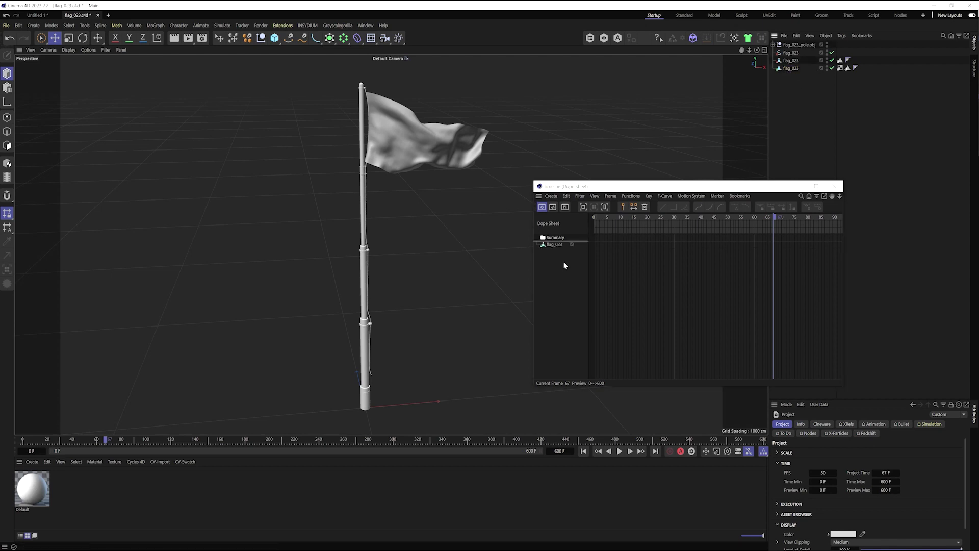
click(554, 247)
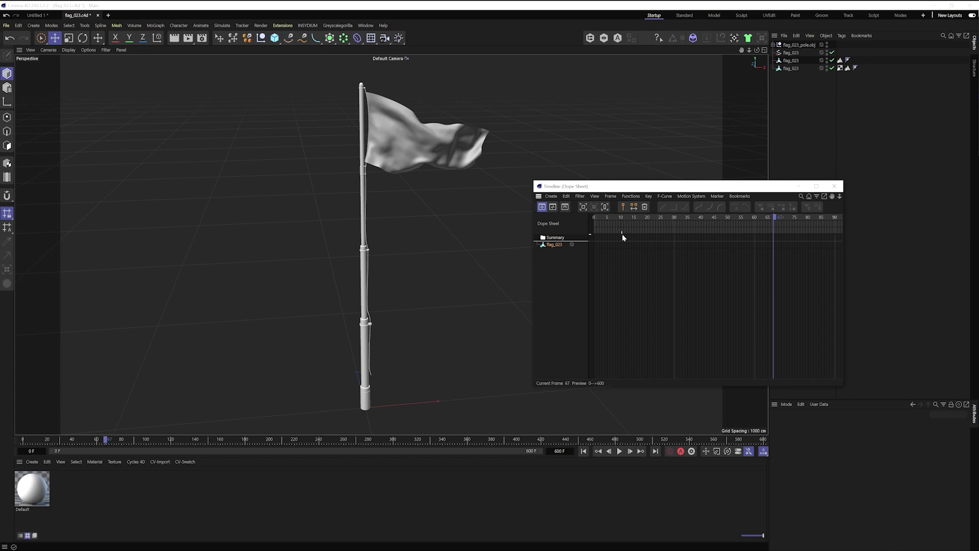
click(630, 196)
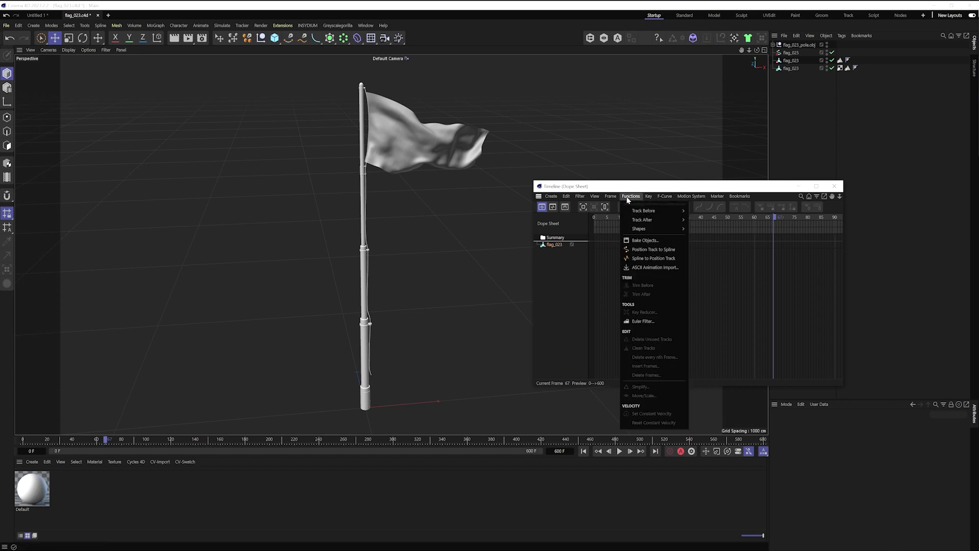
click(647, 241)
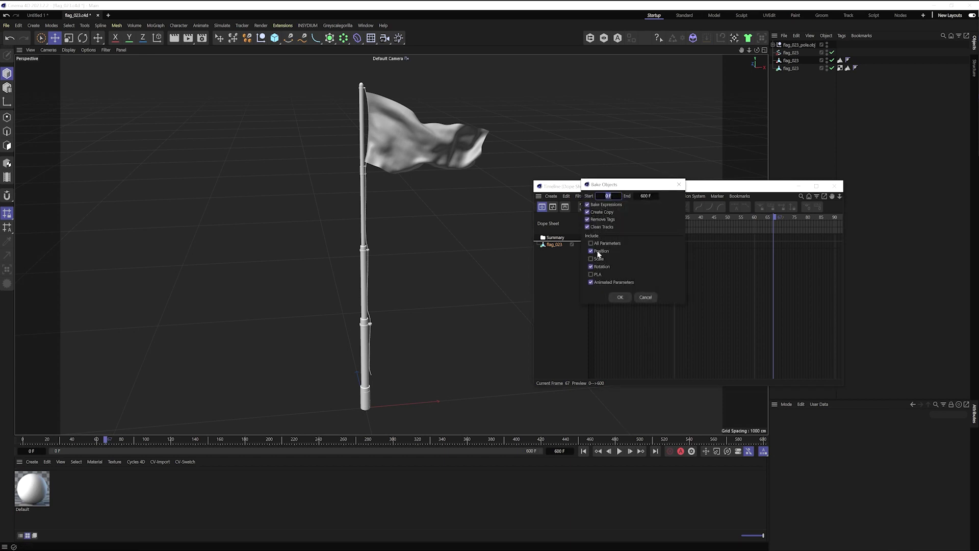
click(597, 275)
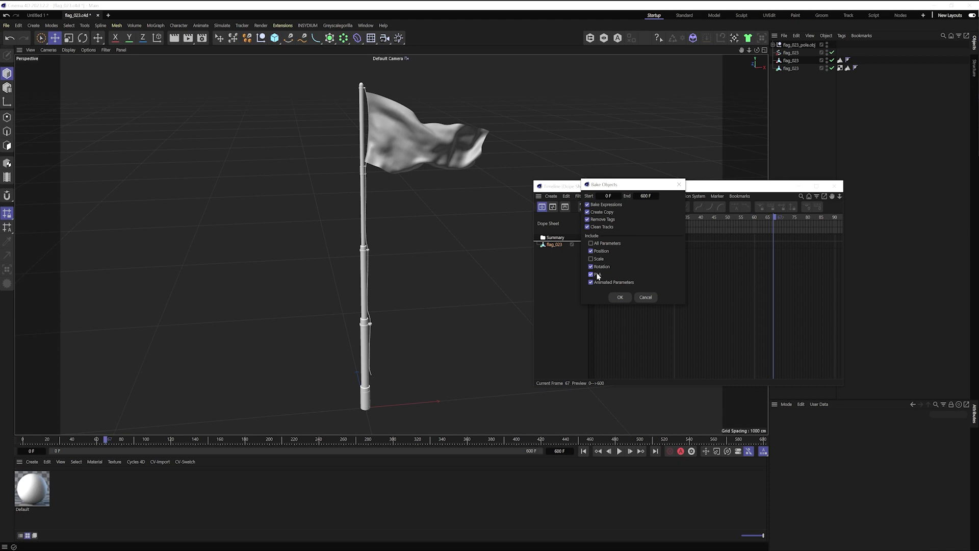
click(621, 299)
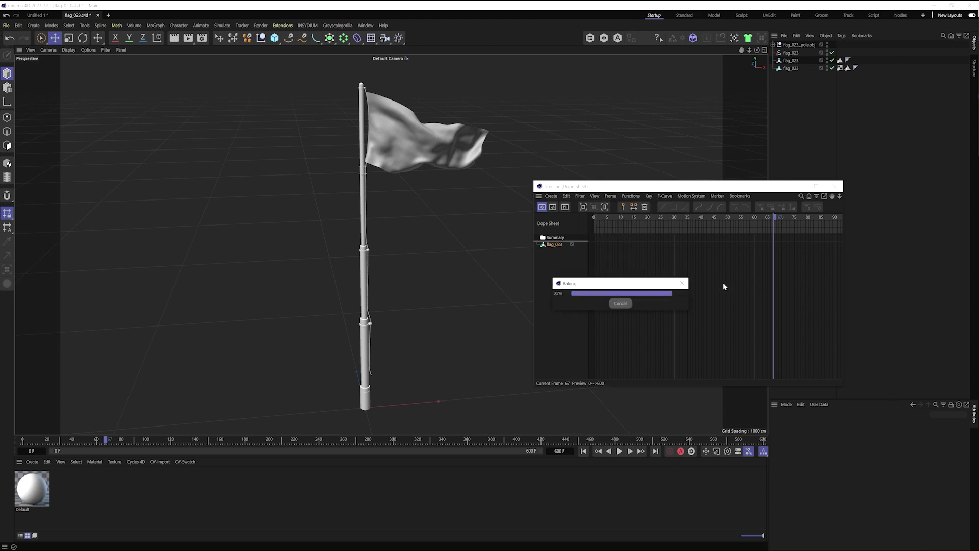
drag(615, 186, 978, 199)
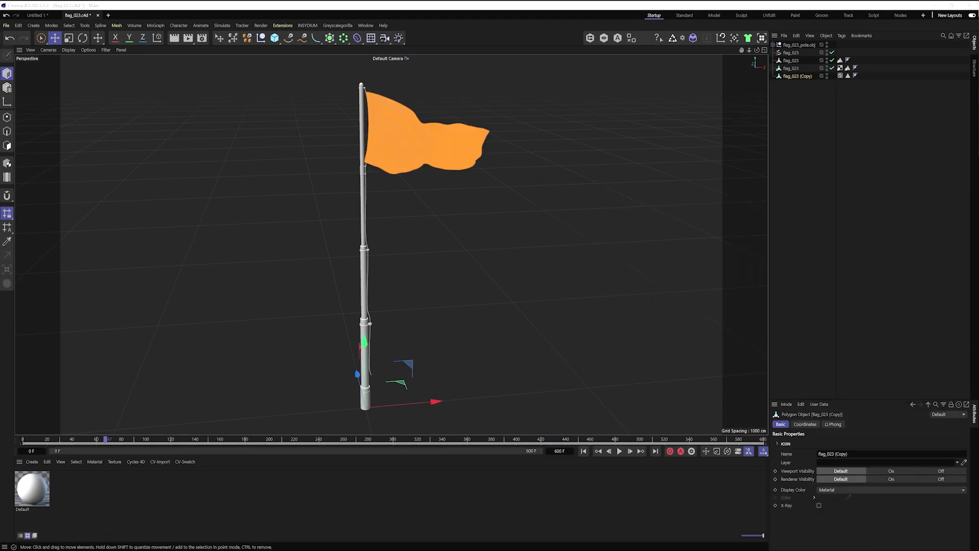
drag(454, 441, 340, 403)
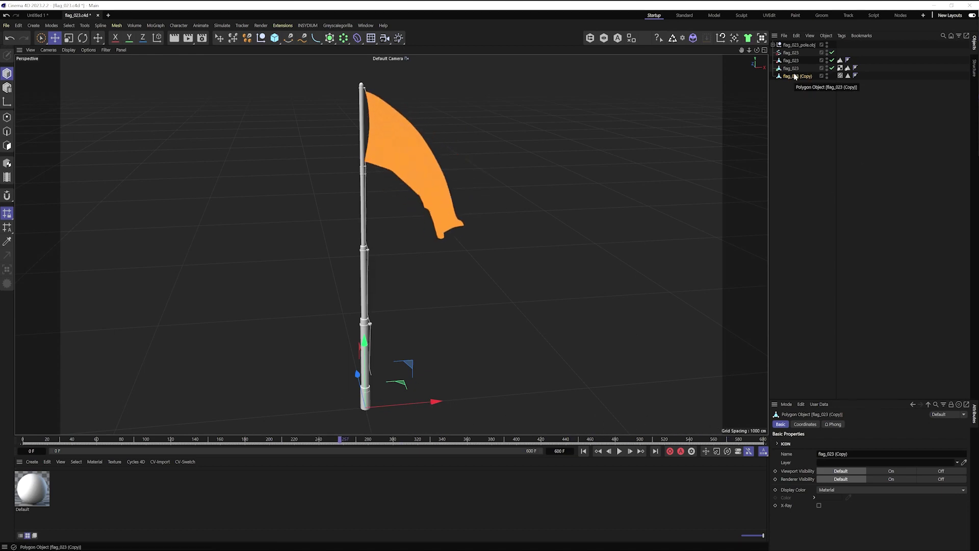
Step: Hide the Alembic flag_023 object and rename its baked copy flag_023 Original
alt+double_click(827, 67)
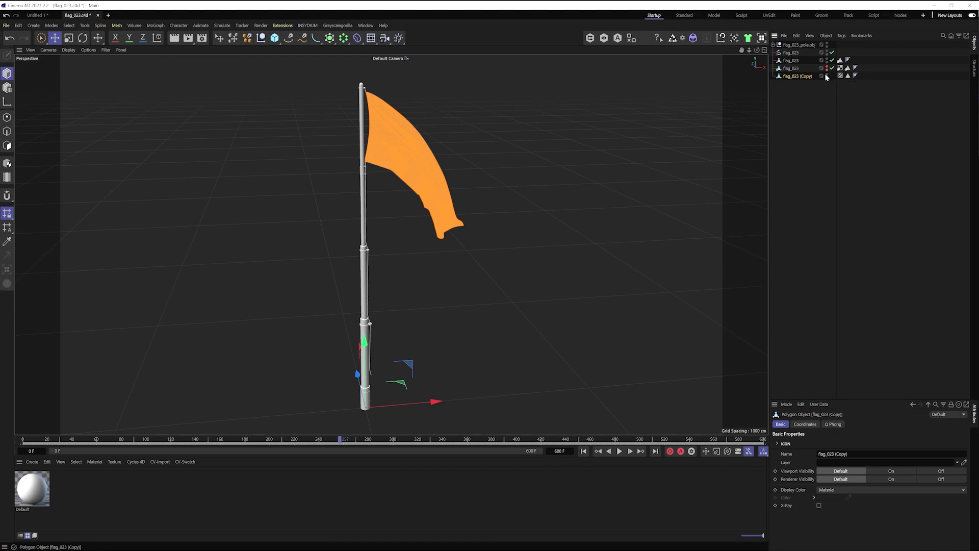
double_click(806, 76)
drag(801, 76, 848, 82)
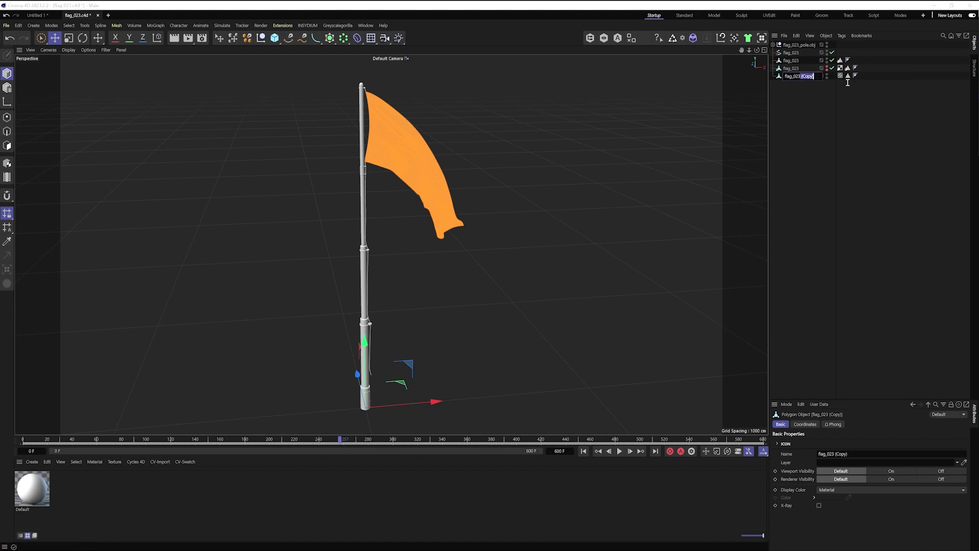
key(BackSpace)
text(Original)
key(Return)
Step: Make three duplicates of flag_023 Original and rename the first two flag_023 Begin and flag_023 End
ctrl+drag(794, 76, 806, 95)
double_click(804, 83)
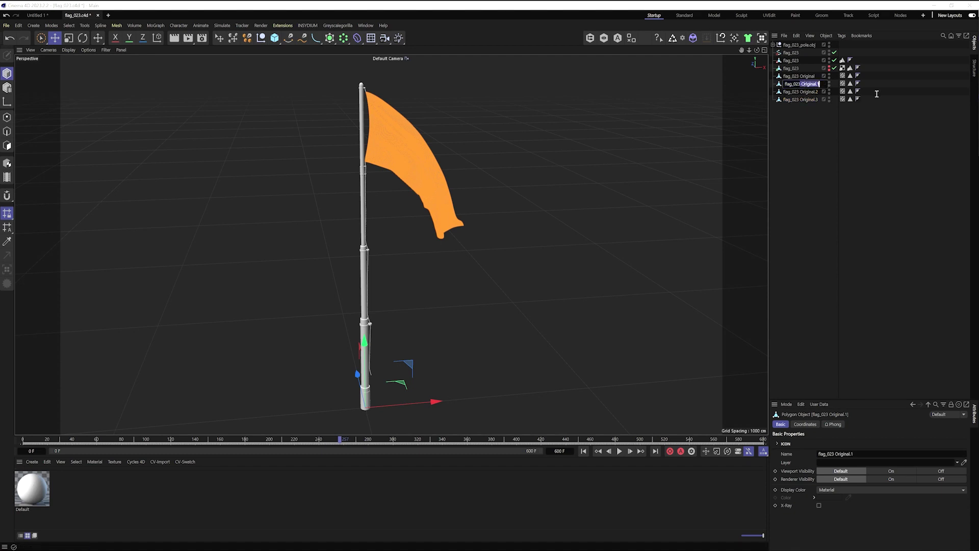
text(Begin)
double_click(810, 91)
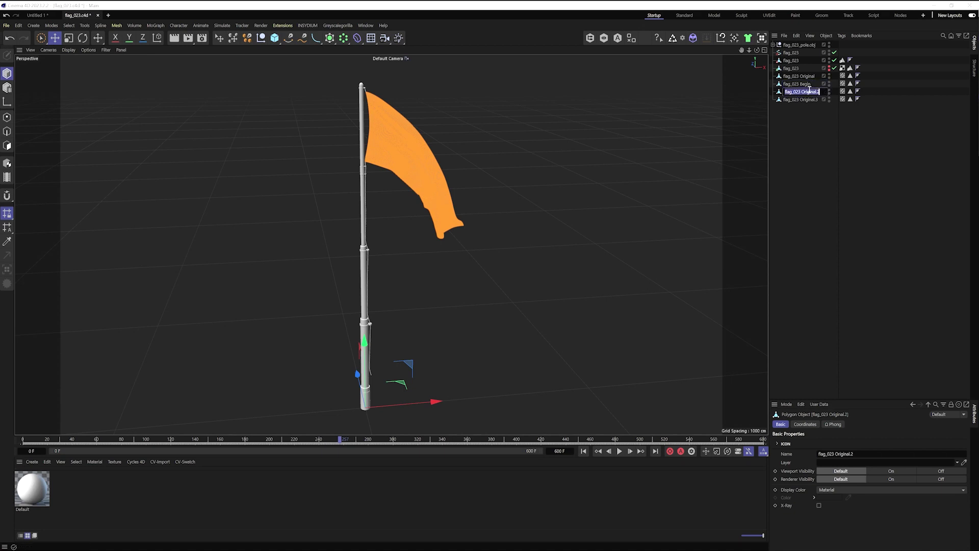
text(End)
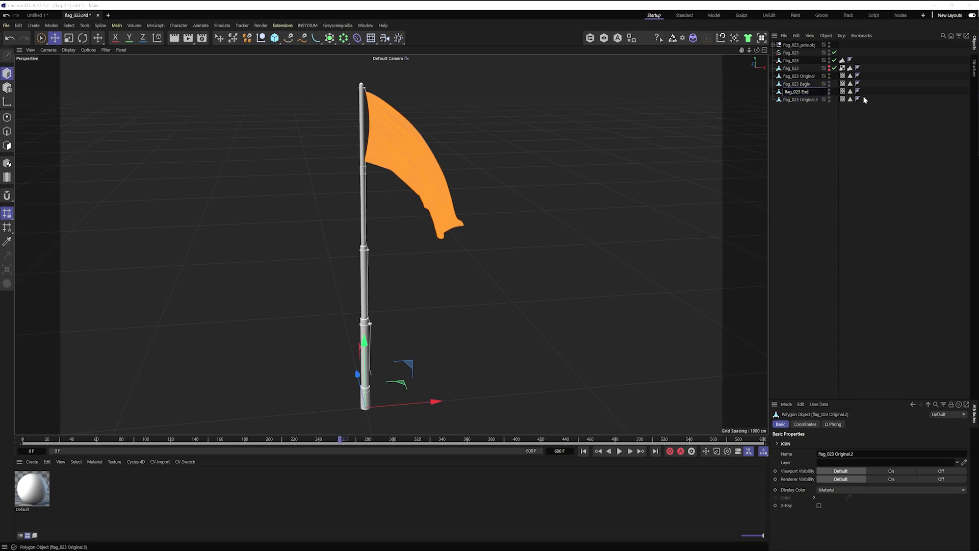
Step: Rename the third duplicate of the baked flag flag_023 Loop
double_click(806, 100)
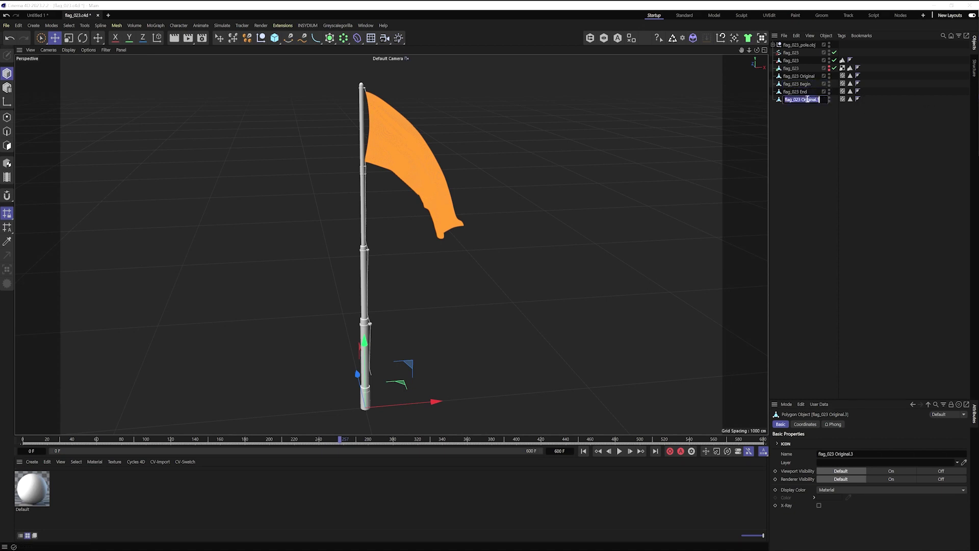
click(802, 100)
drag(808, 100, 851, 101)
key(BackSpace)
text(Loop)
key(Return)
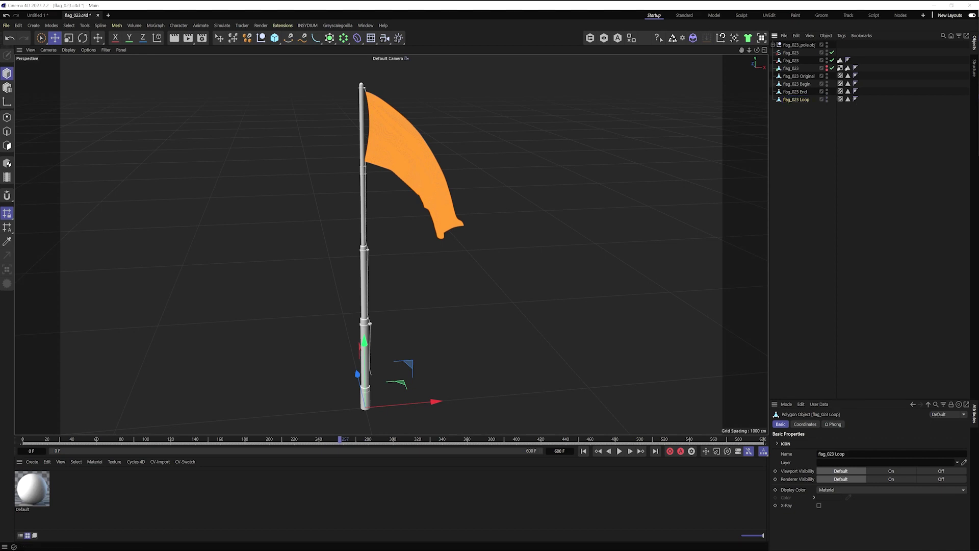
Step: Shift all PLA keys of flag_023 Begin earlier in the dope sheet so the last key sits at frame 300
key(shift+F3)
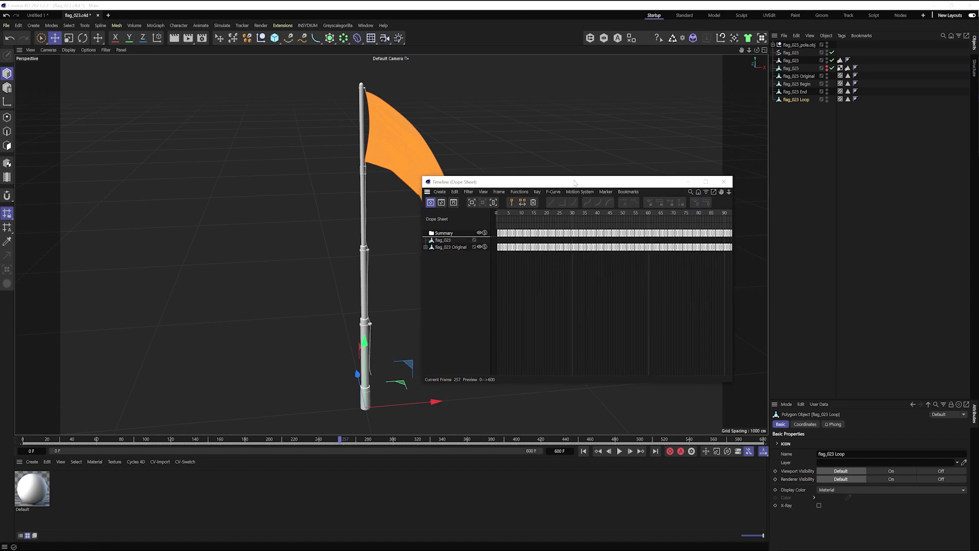
click(801, 82)
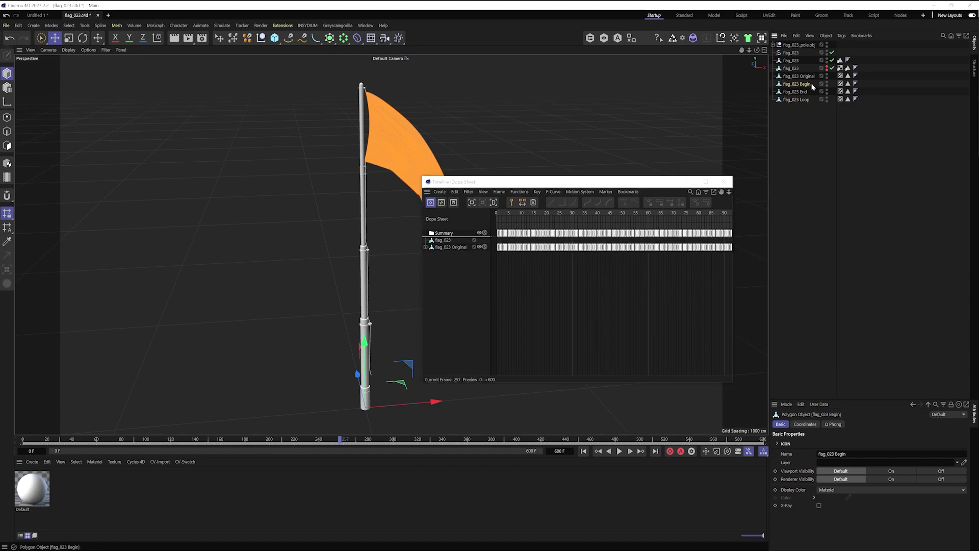
key(alt+shift+F3)
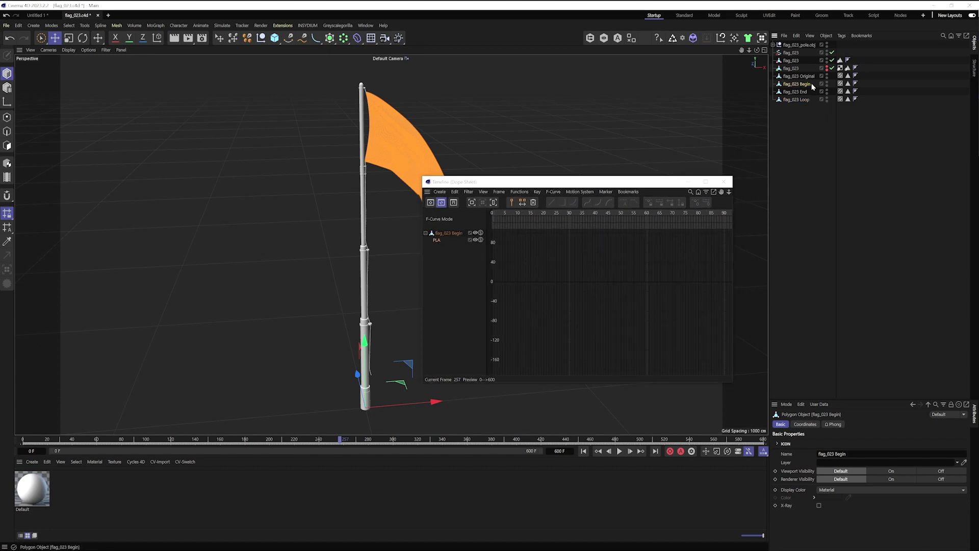
click(430, 202)
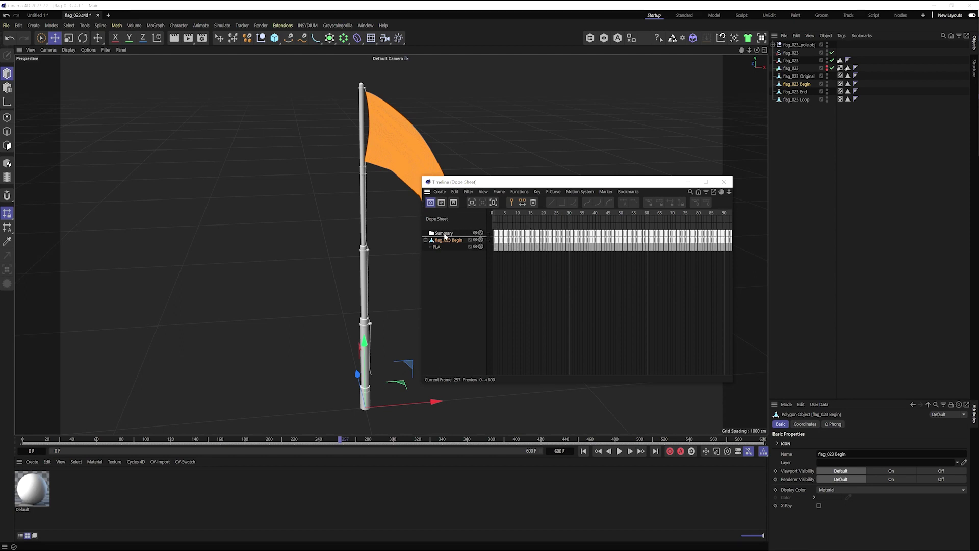
click(500, 241)
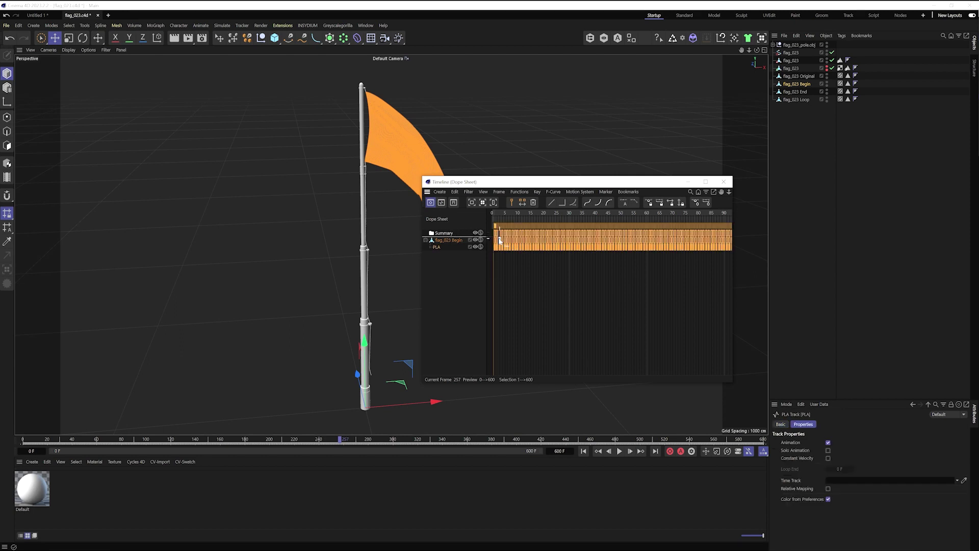
alt+right_drag(671, 263, 487, 278)
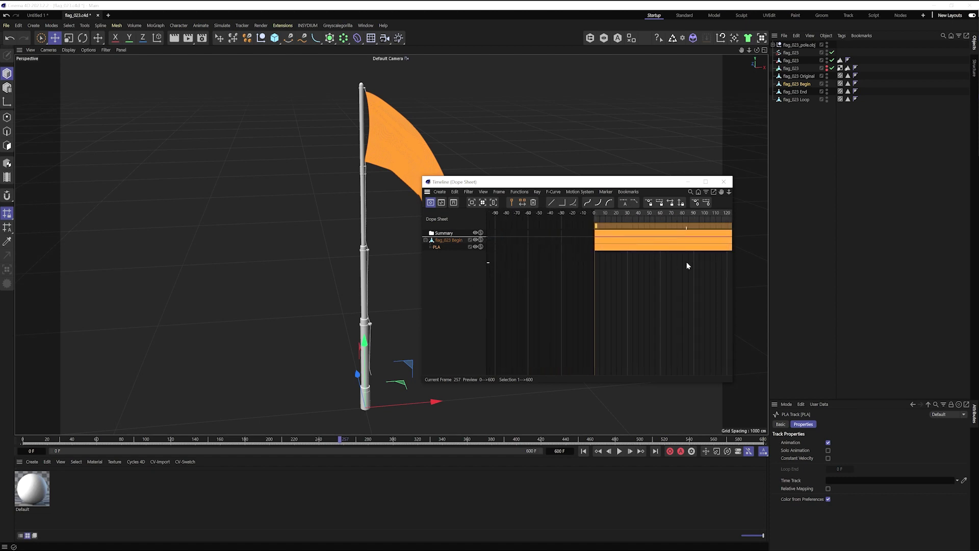
middle_drag(678, 262, 490, 279)
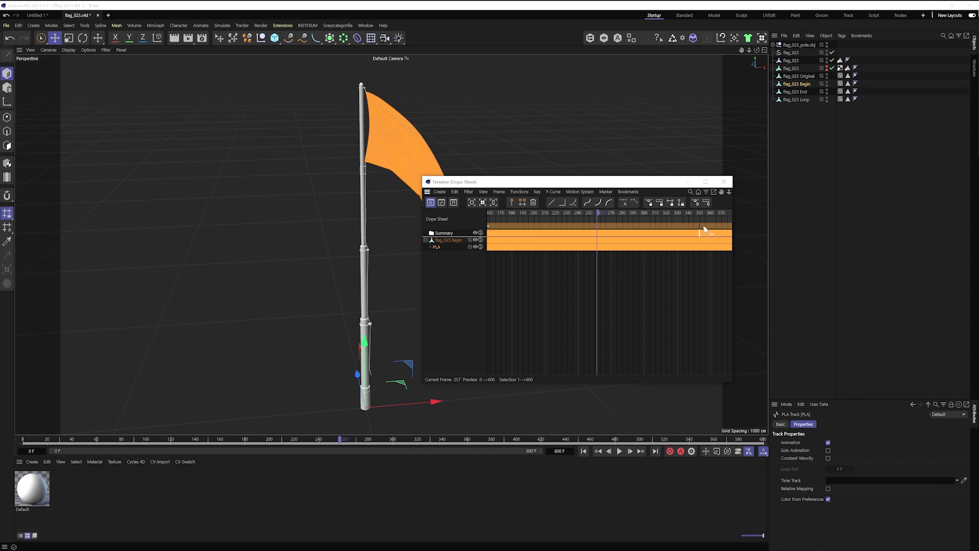
drag(673, 231, 444, 235)
mouse_move(707, 279)
alt+right_down()
mouse_move(492, 276)
mouse_move(717, 279)
alt+right_up()
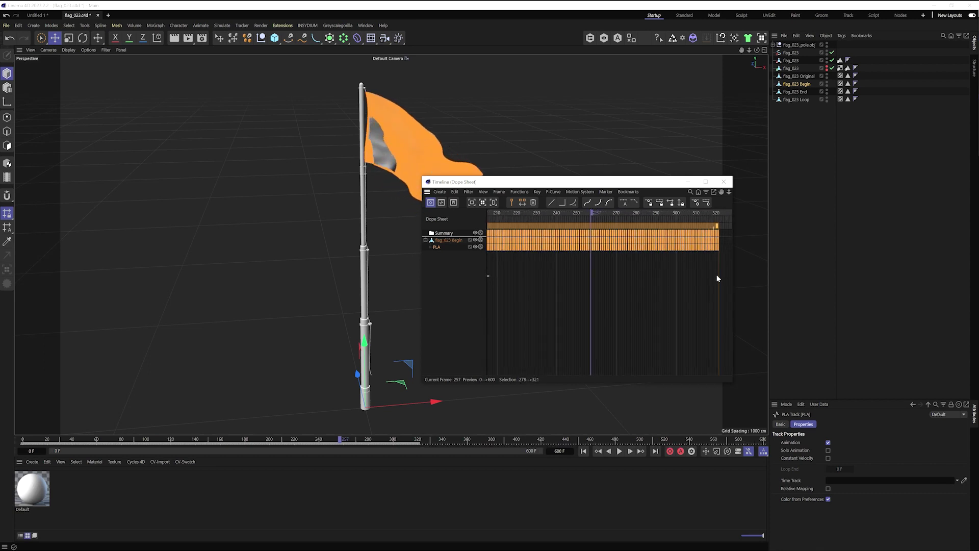
drag(712, 234, 666, 227)
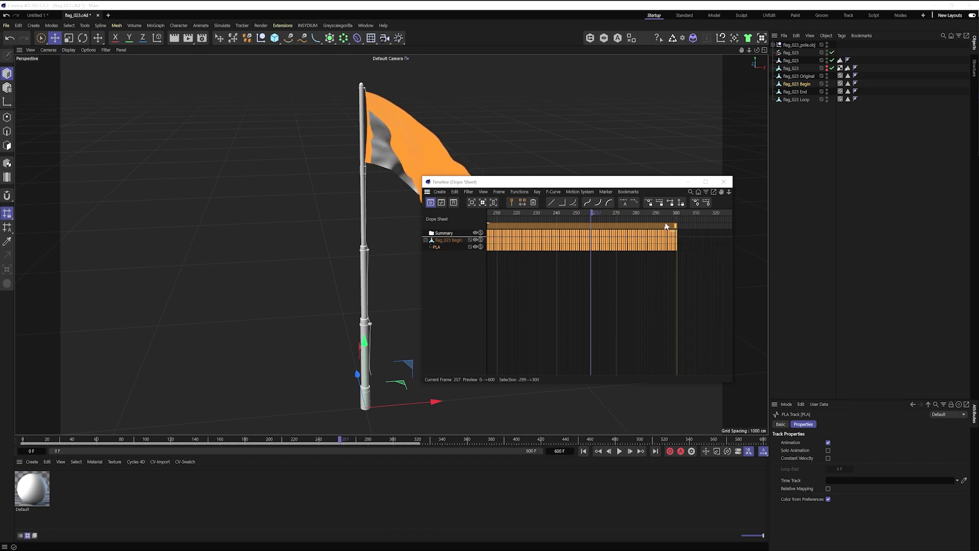
Step: Shift all PLA keys of flag_023 End later in the dope sheet so the first key sits at frame 300
click(797, 91)
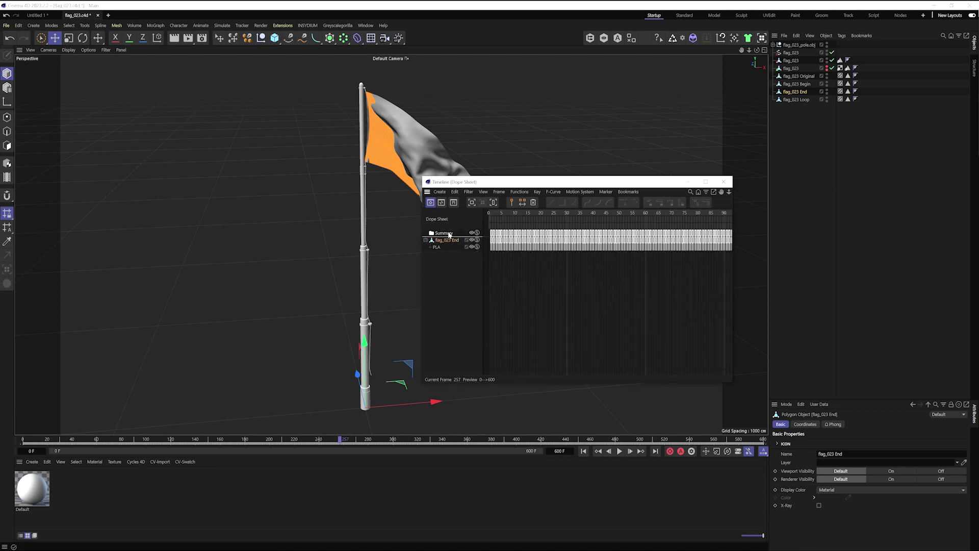
click(619, 250)
alt+right_drag(679, 253, 444, 278)
alt+middle_drag(680, 257, 470, 280)
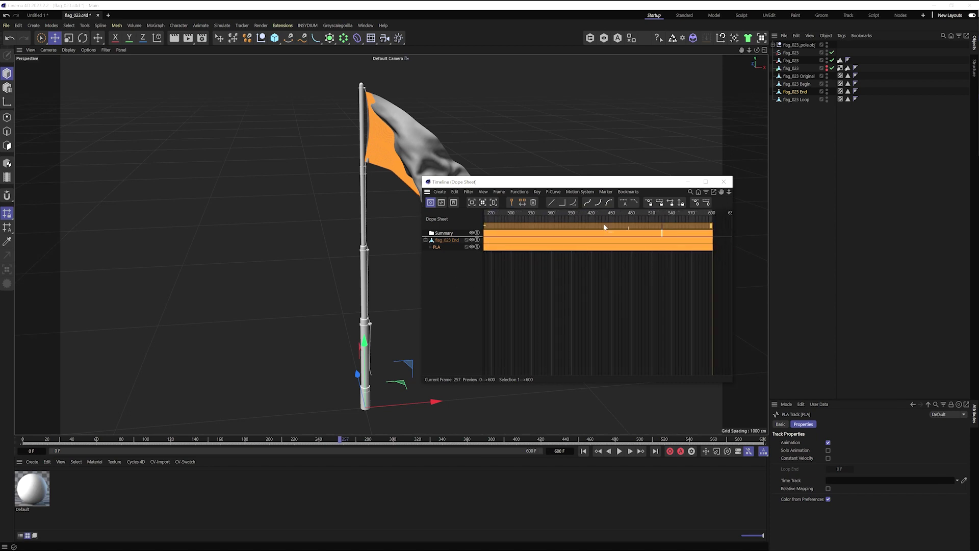
drag(498, 229, 698, 236)
scroll(497, 273, up, 6)
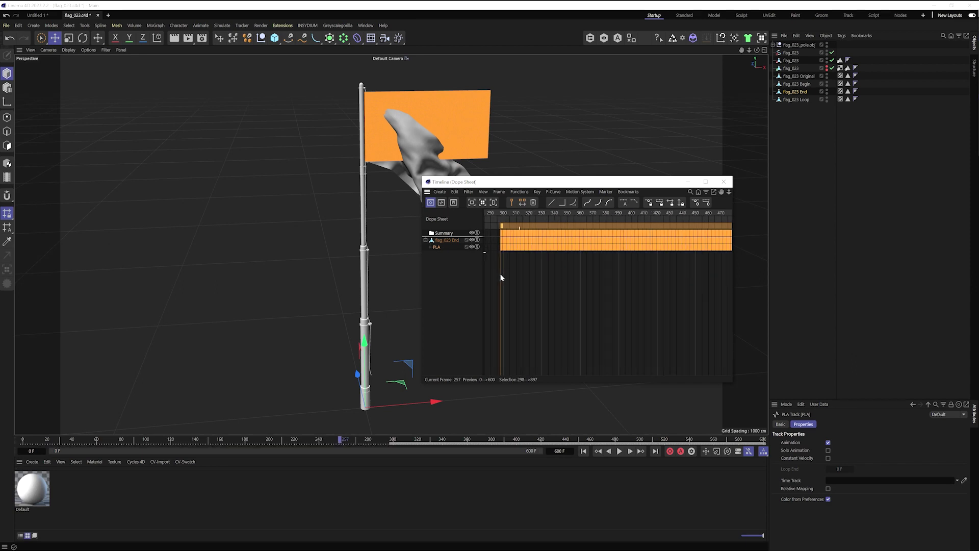
scroll(489, 275, up, 6)
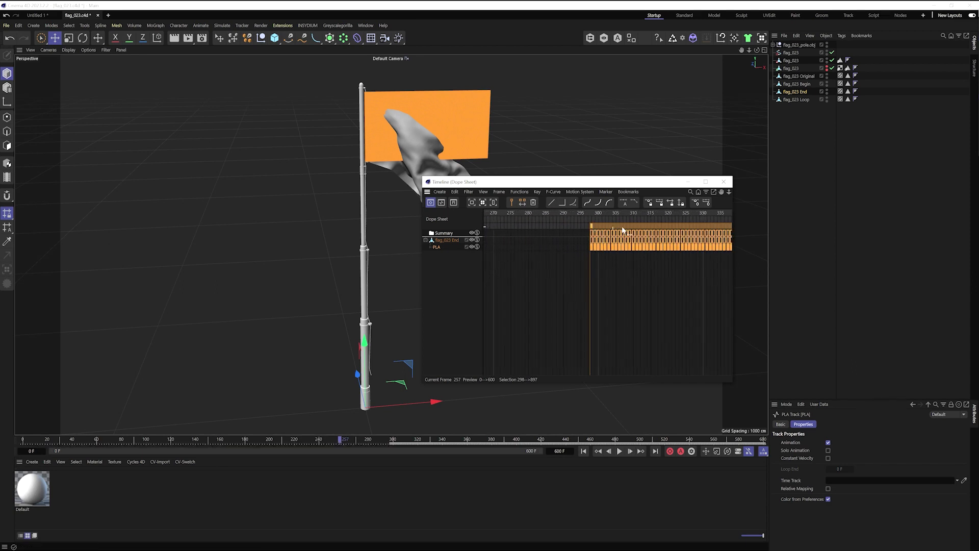
drag(623, 231, 630, 231)
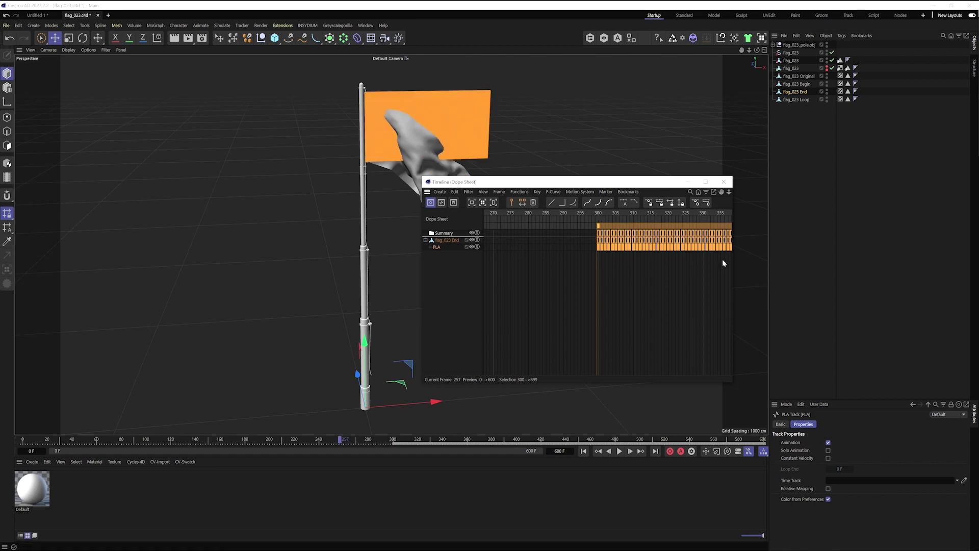
Step: Move the dope sheet out of the way, return to frame 0 and hide flag_023 Original, flag_023 Begin and flag_023 End
drag(531, 181, 978, 187)
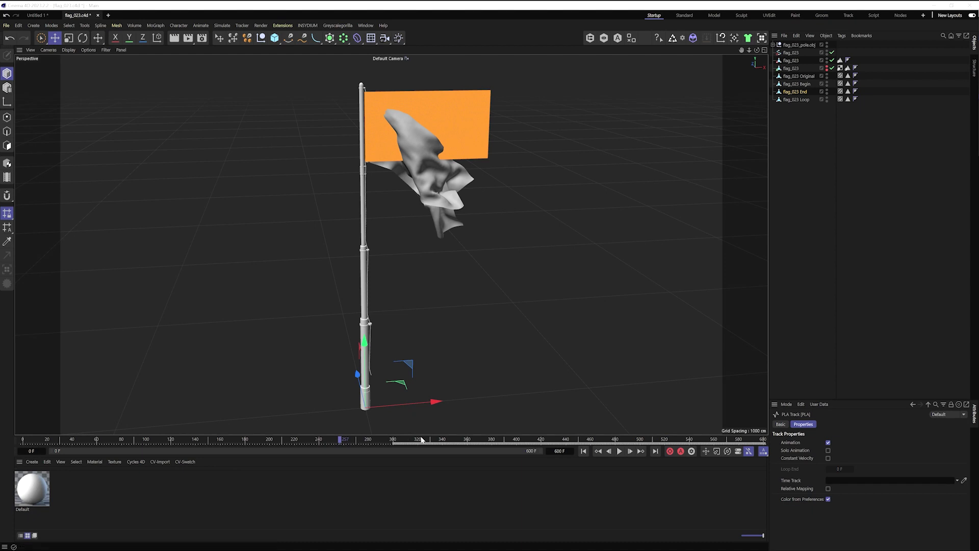
drag(400, 441, 1, 425)
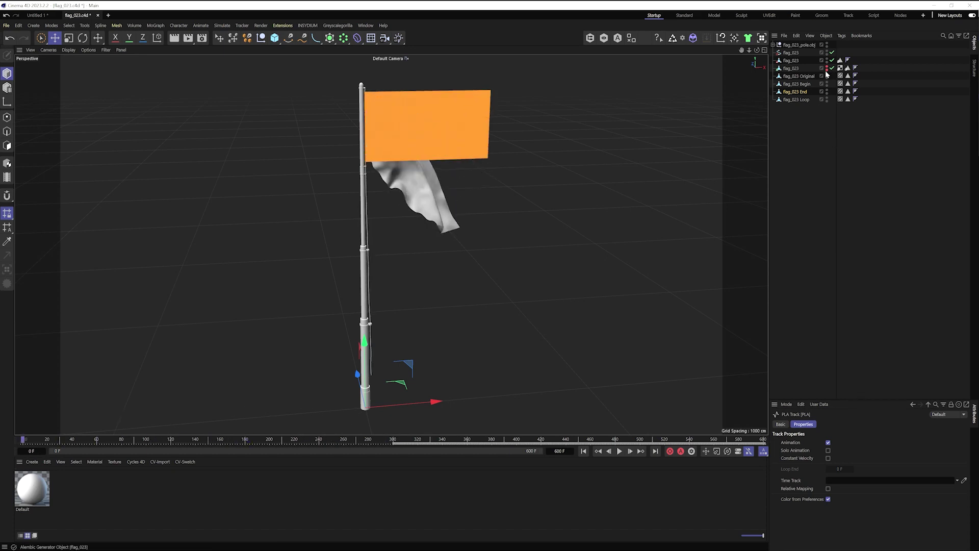
click(828, 91)
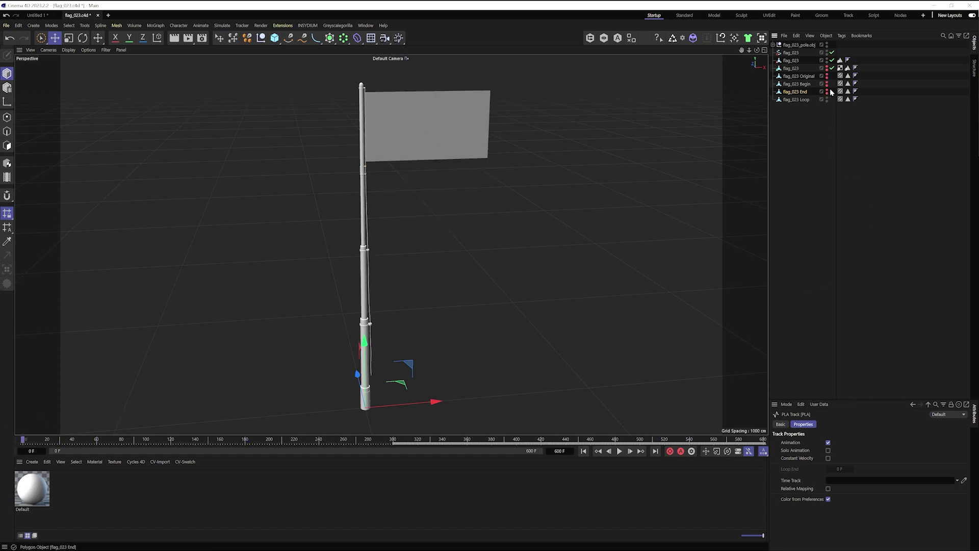
Step: Add a Pose Morph tag to flag_023 Loop
right_click(798, 101)
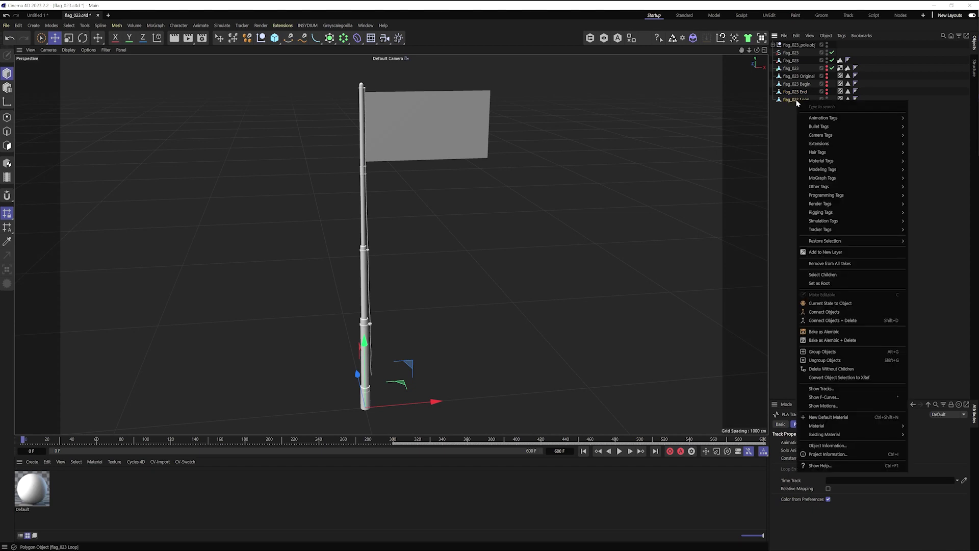
mouse_move(826, 213)
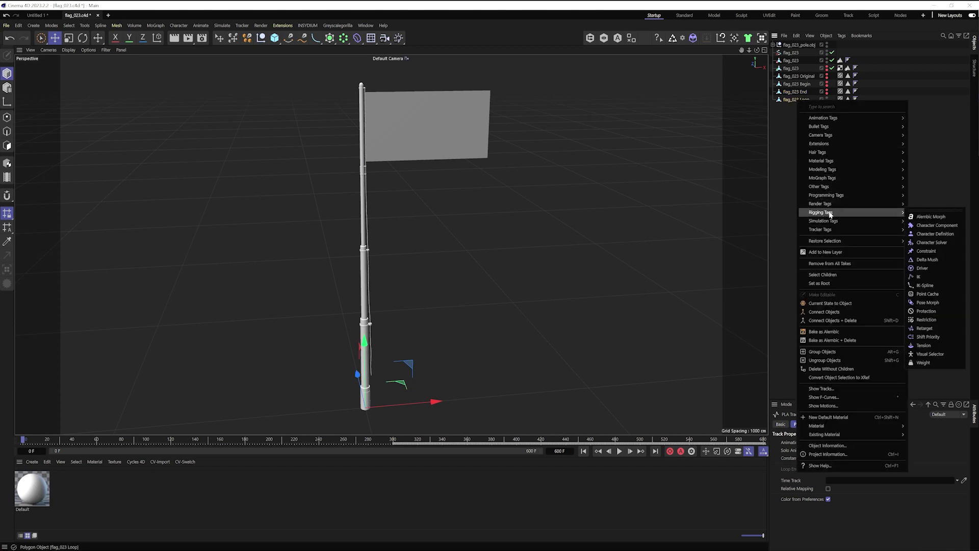
click(927, 303)
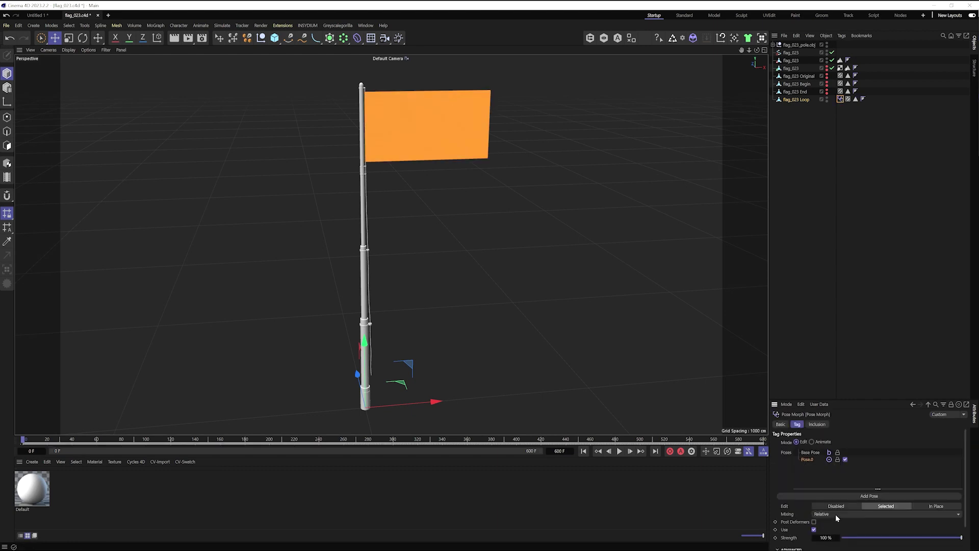
Step: Add flag_023 Original, flag_023 Begin and flag_023 End as absolute morph targets to the Pose Morph tag of flag_023 Loop
click(798, 76)
shift+click(799, 92)
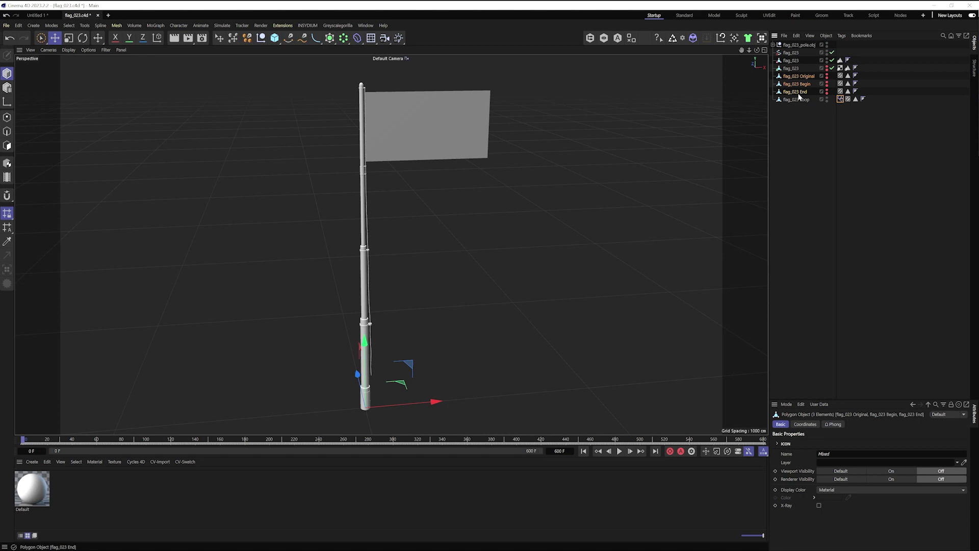
click(840, 99)
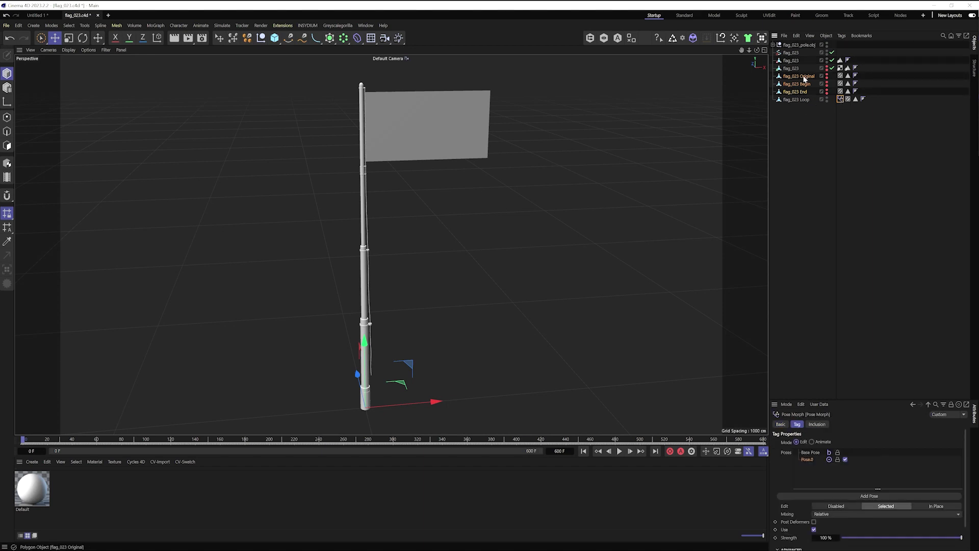
drag(800, 77, 807, 465)
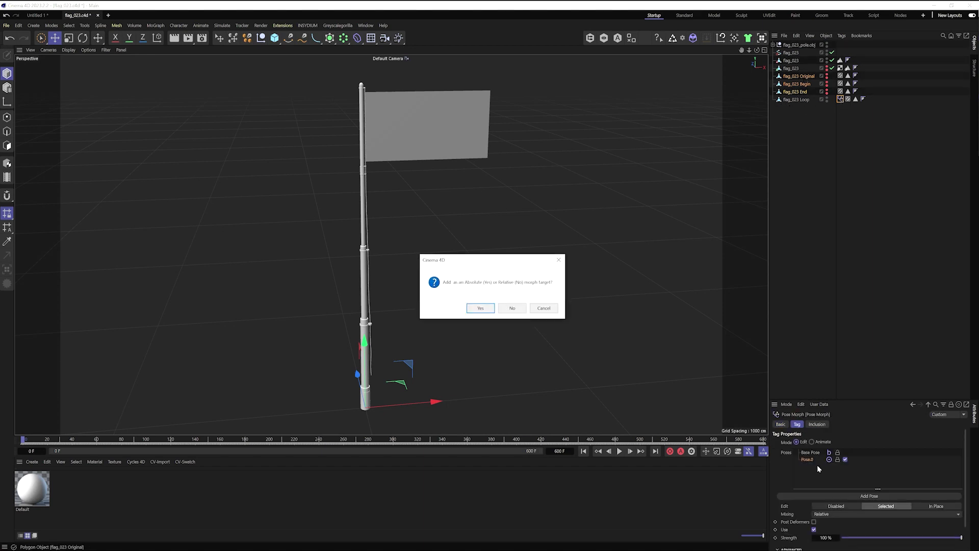
click(480, 308)
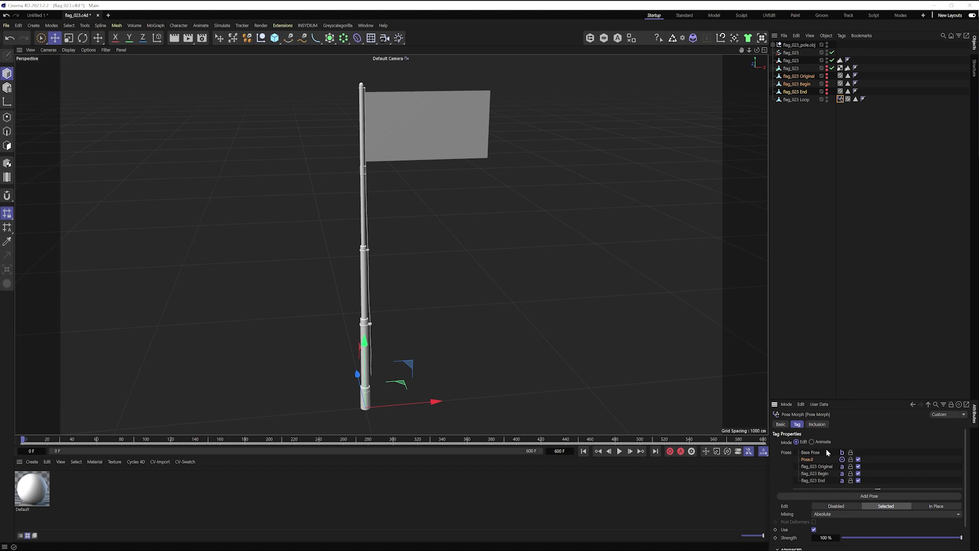
Step: Switch the Pose Morph tag to Animate mode and set the flag_023 End strength to 0%
click(812, 442)
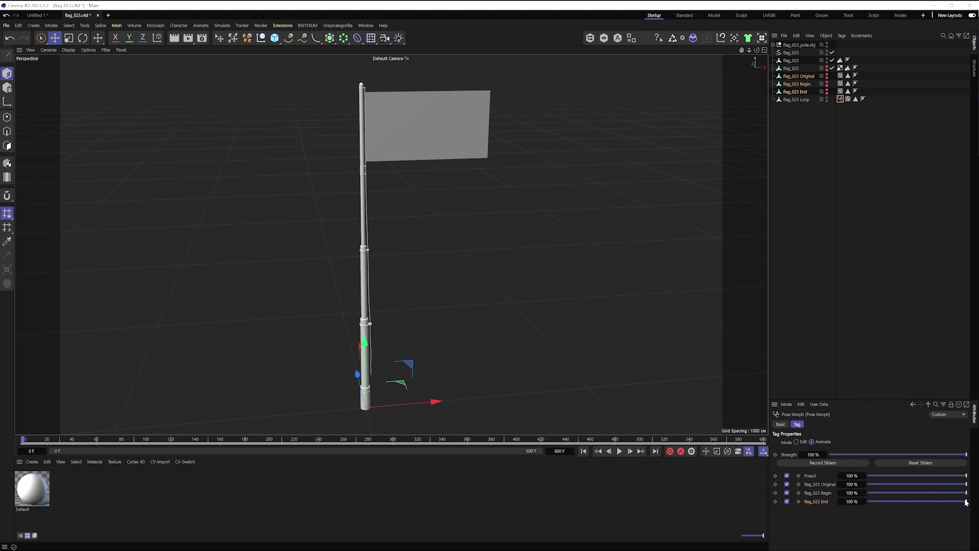
drag(966, 502, 866, 502)
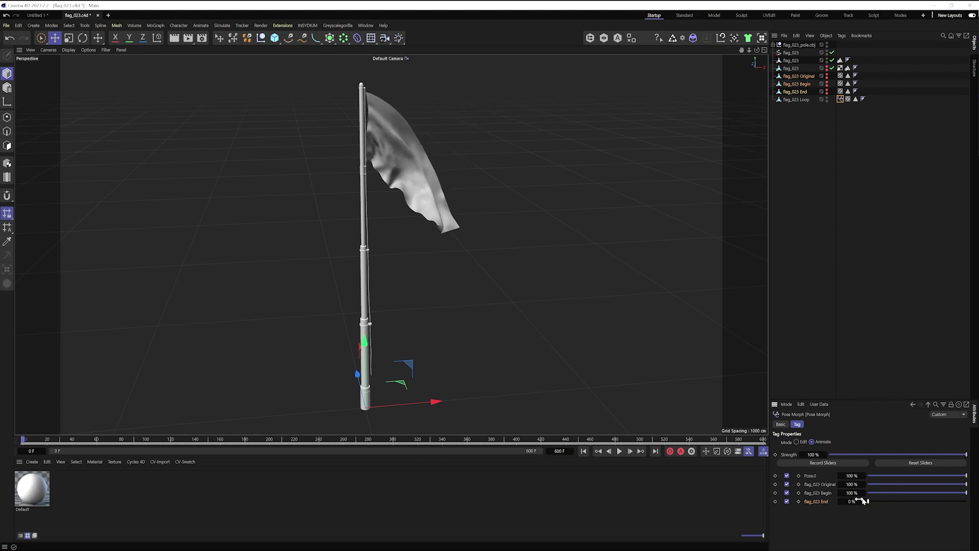
Step: Keyframe the flag_023 Begin morph strength from 100% at frame 0 to 0% at frame 100
click(799, 493)
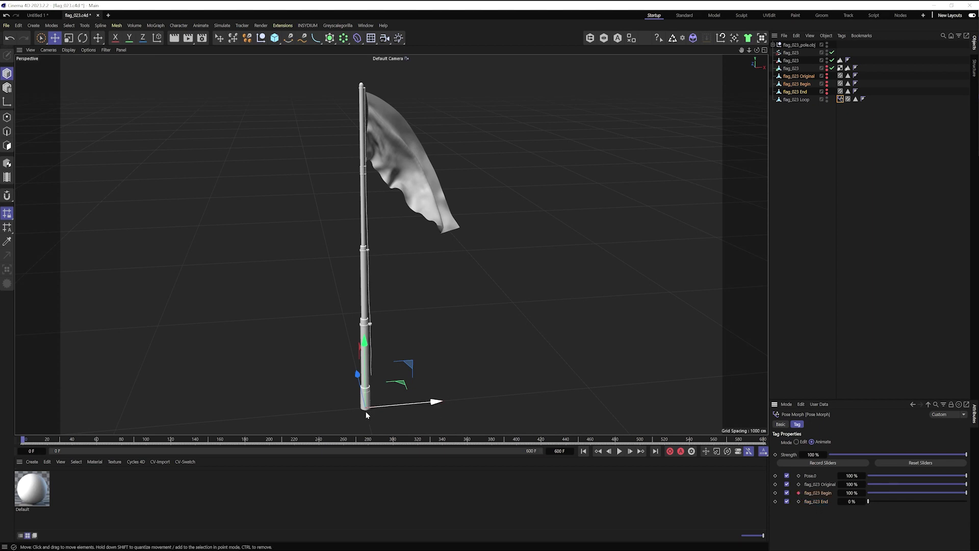
click(146, 440)
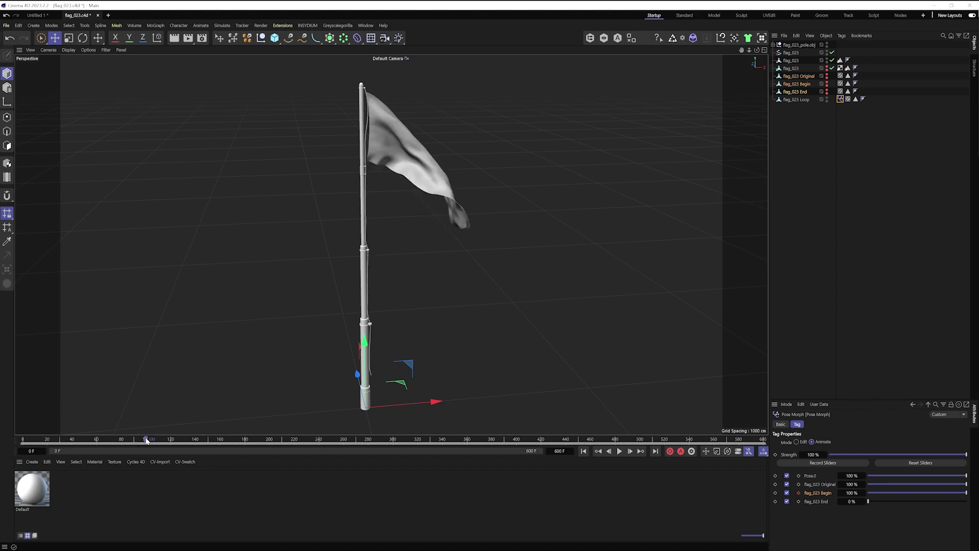
drag(860, 493, 860, 493)
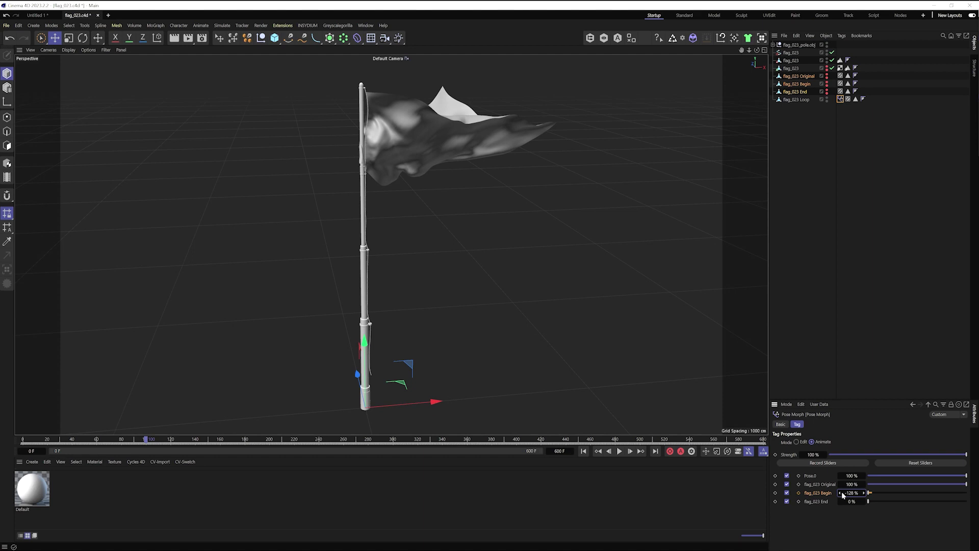
double_click(854, 493)
text(00)
key(Return)
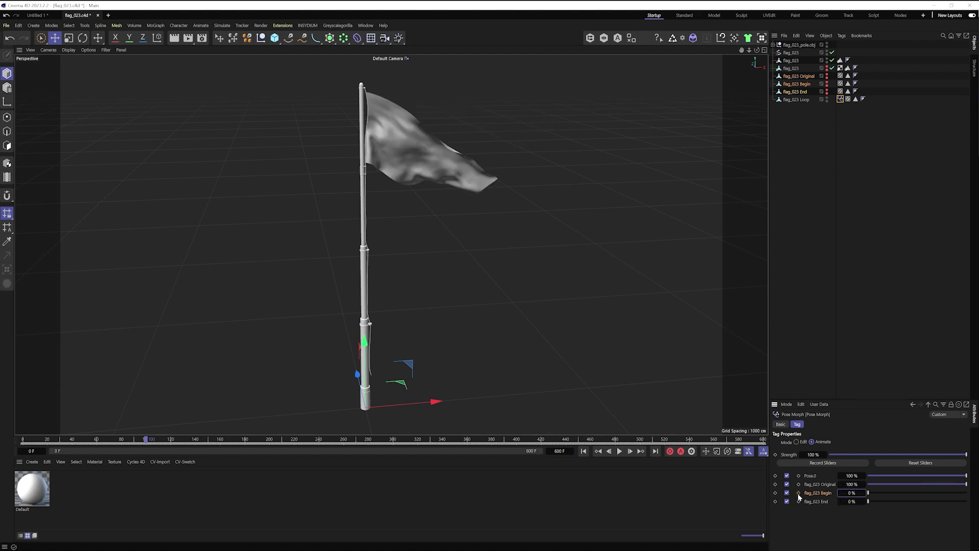
click(799, 493)
Step: Keyframe the flag_023 End morph strength from 0% at frame 500 to 100% at frame 600
drag(147, 441, 638, 454)
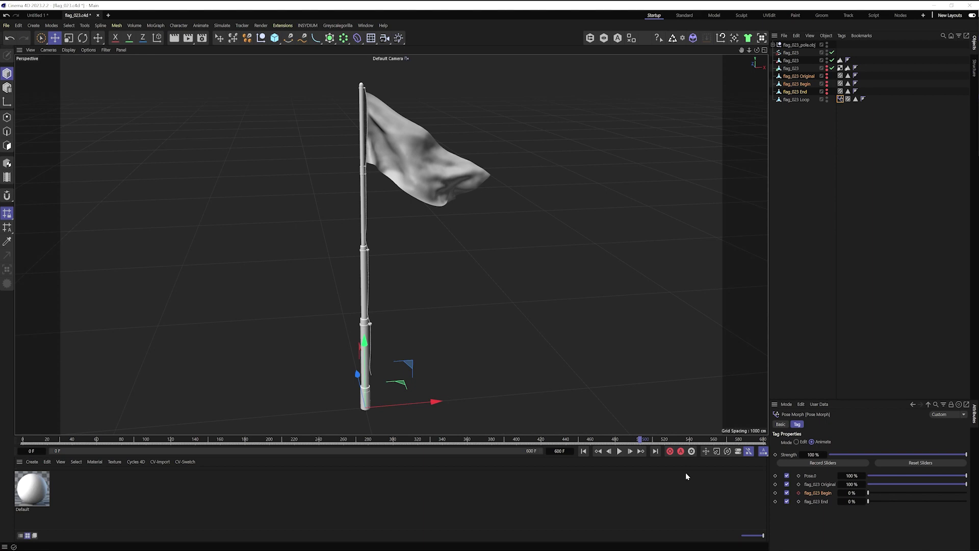
click(799, 501)
drag(644, 442, 764, 441)
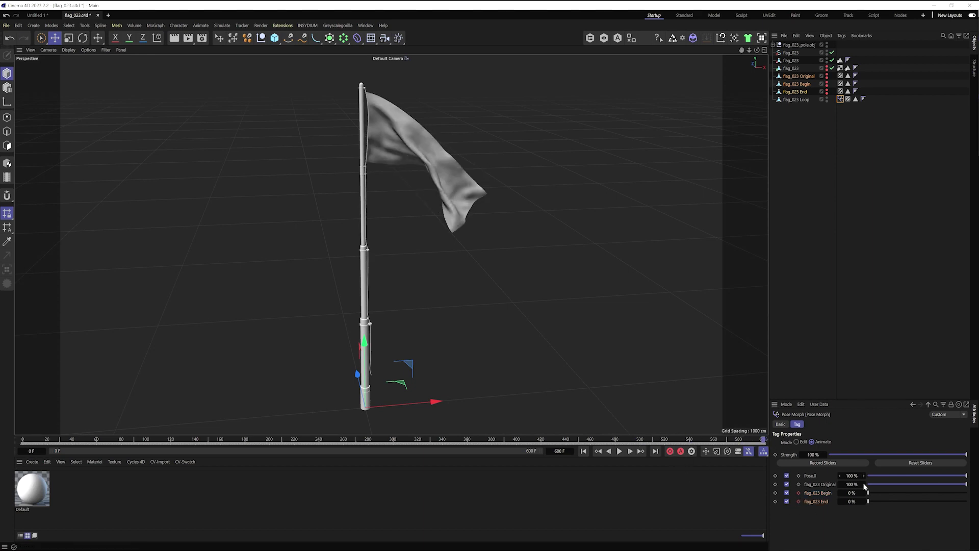
drag(867, 501, 966, 502)
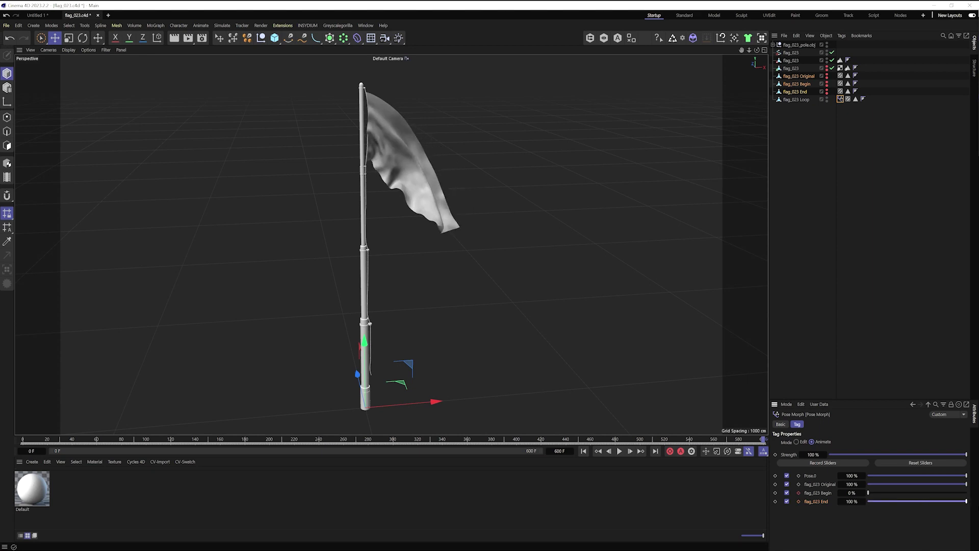
click(799, 501)
drag(733, 440, 435, 464)
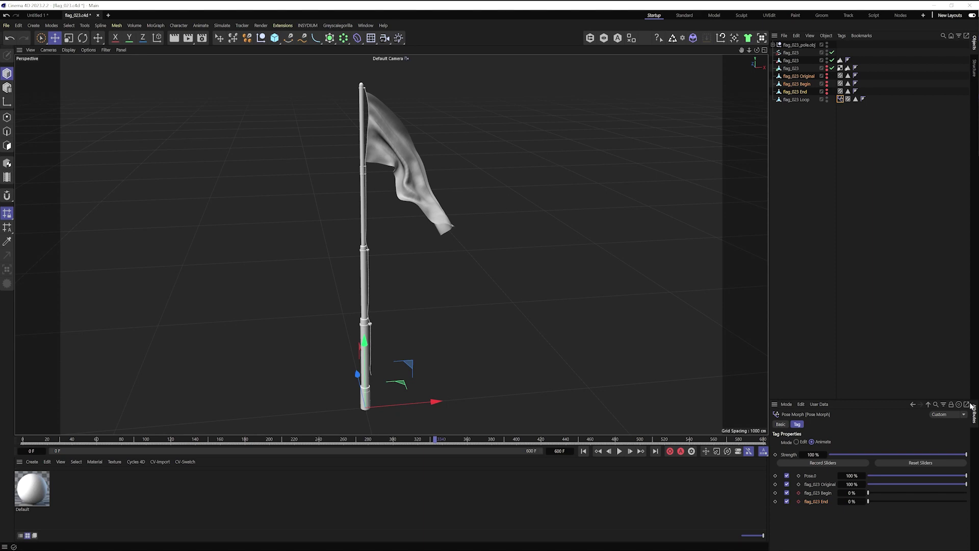
Step: Bake flag_023 Loop as an Alembic object and delete its source with Bake as Alembic + Delete
right_click(796, 101)
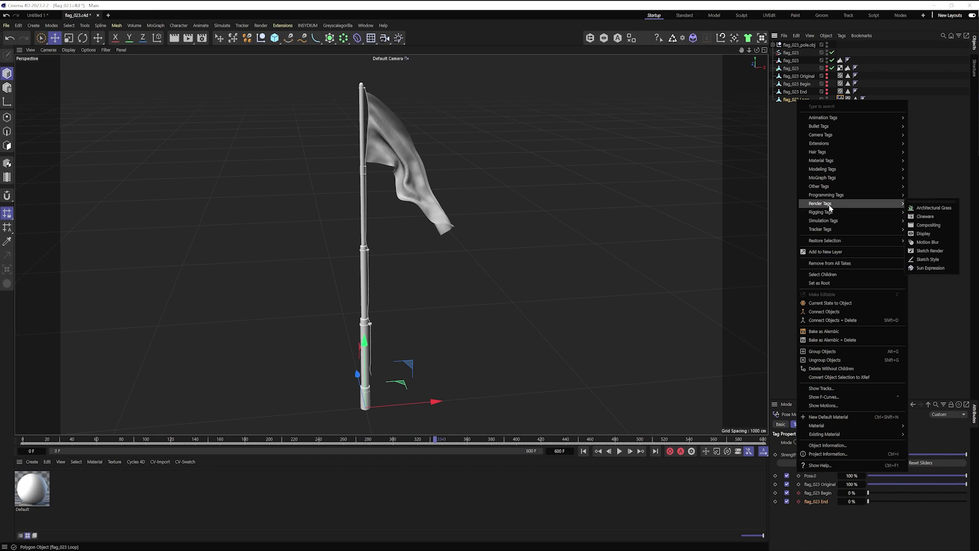
click(826, 340)
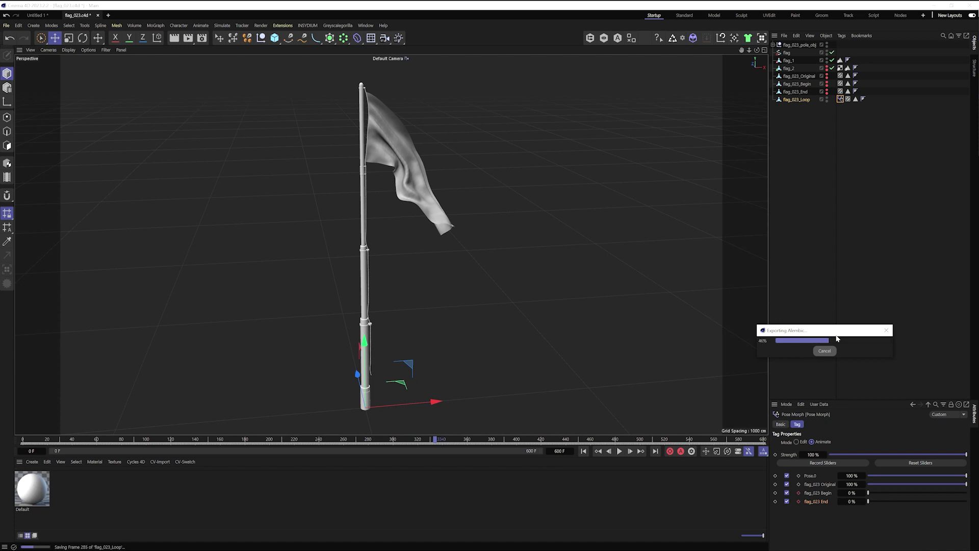
Step: Delete the hidden Alembic flag_023 together with flag_023 Original, flag_023 Begin and flag_023 End
click(798, 92)
shift+click(792, 68)
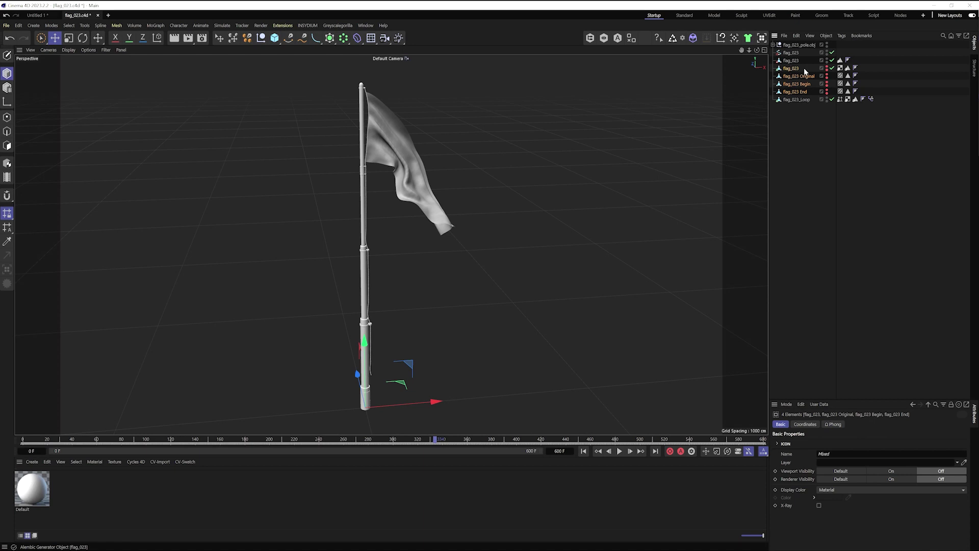
key(Delete)
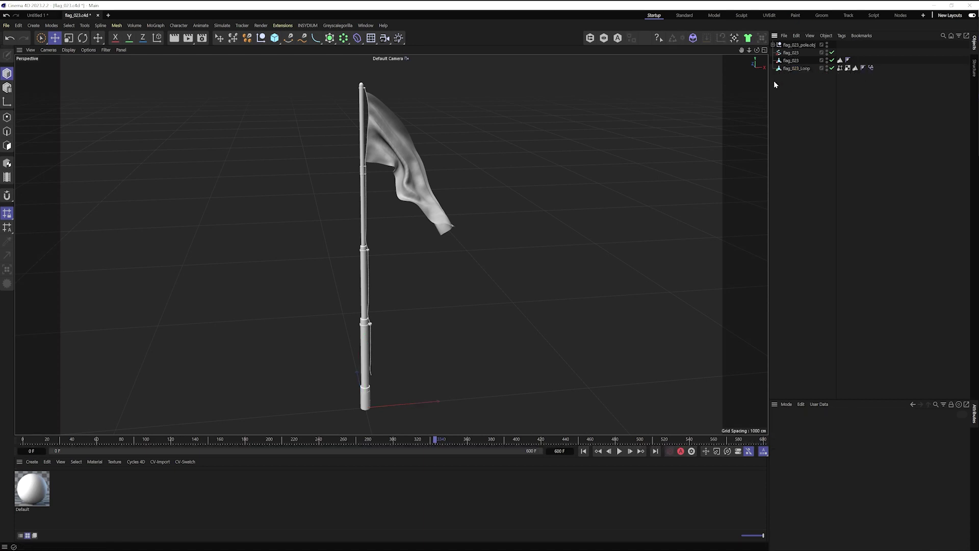
Step: Extend the project timeline to 1200 frames and check the flag's motion past frame 600
click(559, 451)
key(Return)
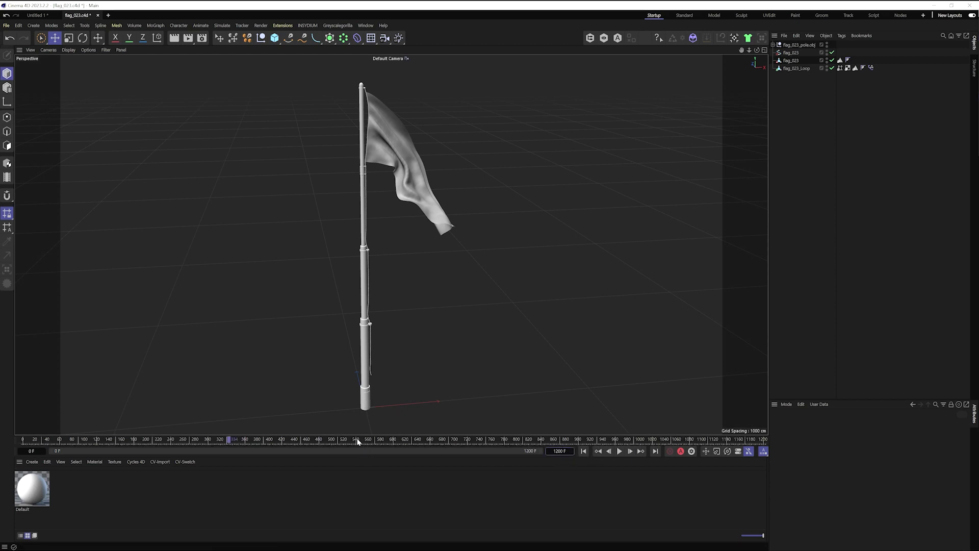
drag(357, 442, 516, 442)
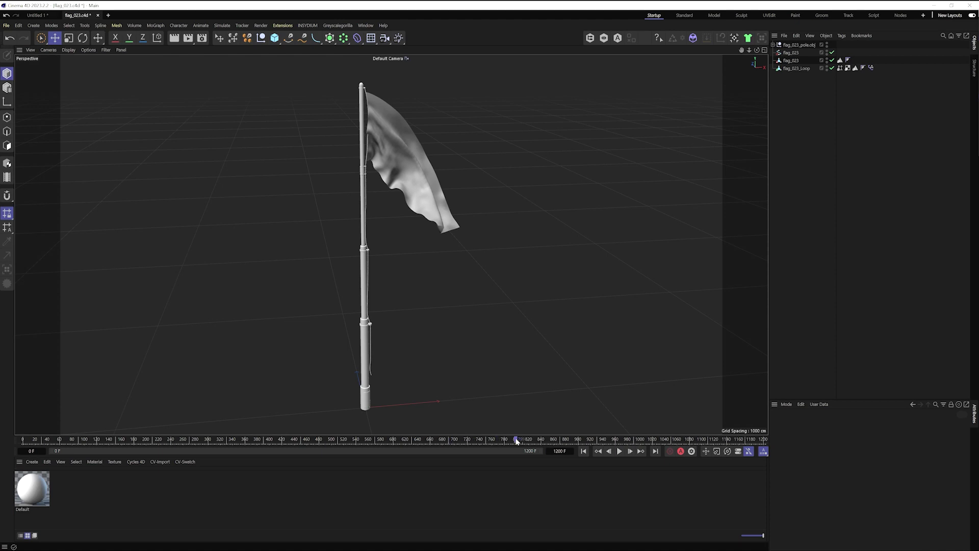
Step: Set the Alembic playback mode of flag_023_Loop to Loop and scrub across frame 600 to check the seam
click(392, 148)
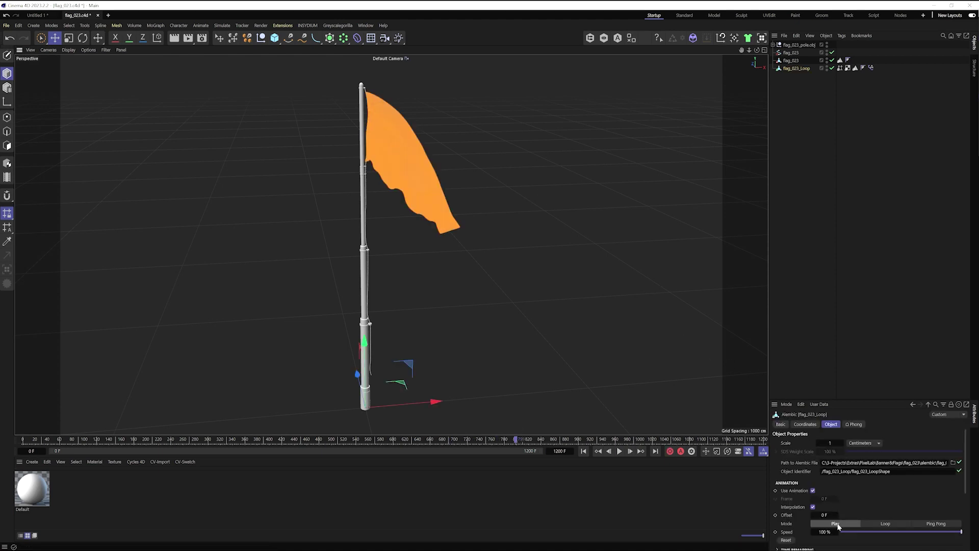
click(872, 524)
click(457, 442)
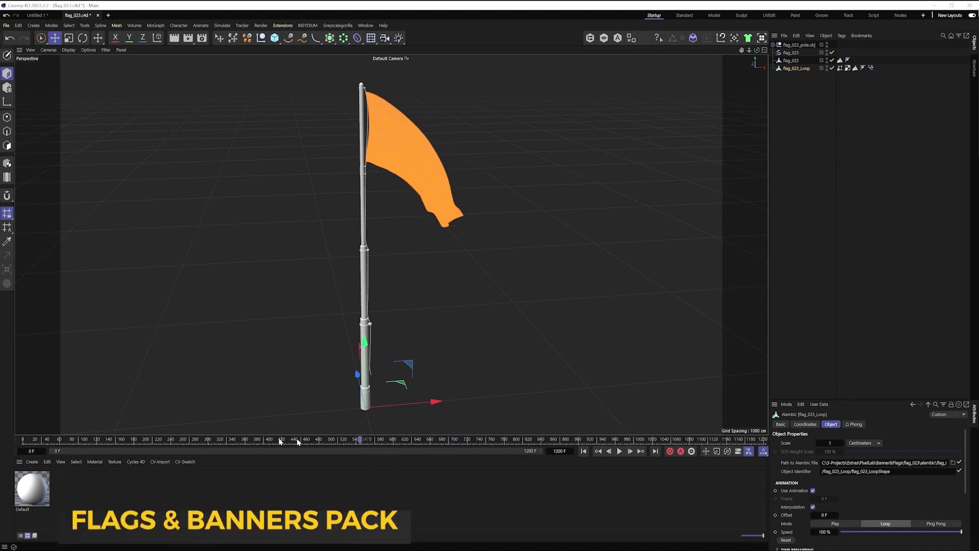
drag(477, 449, 564, 452)
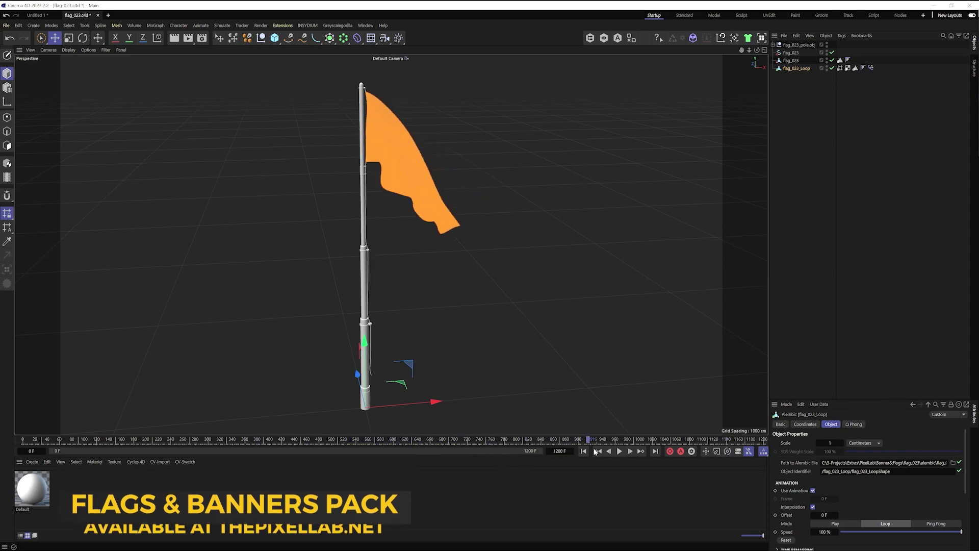